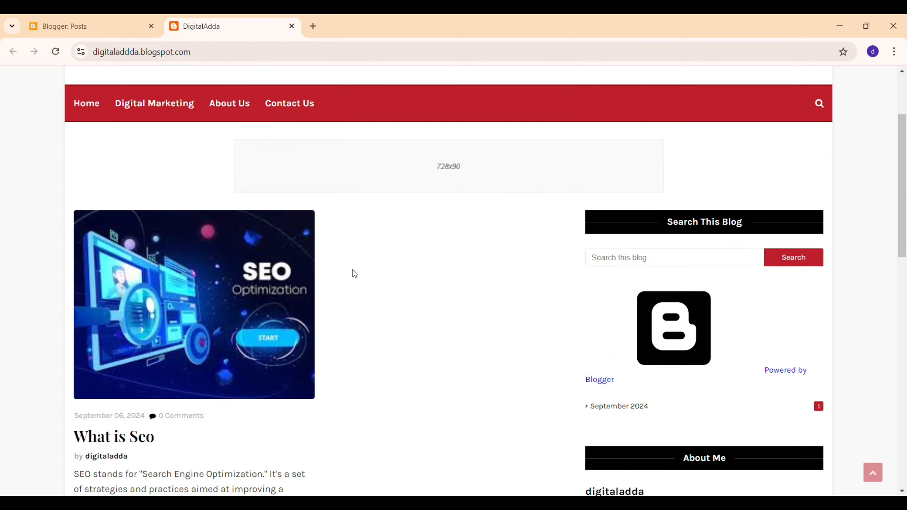
Look over the blog's homepage, test the Digital Marketing link in its navigation bar, and return to the homepage
scroll(353, 270, "up", 3)
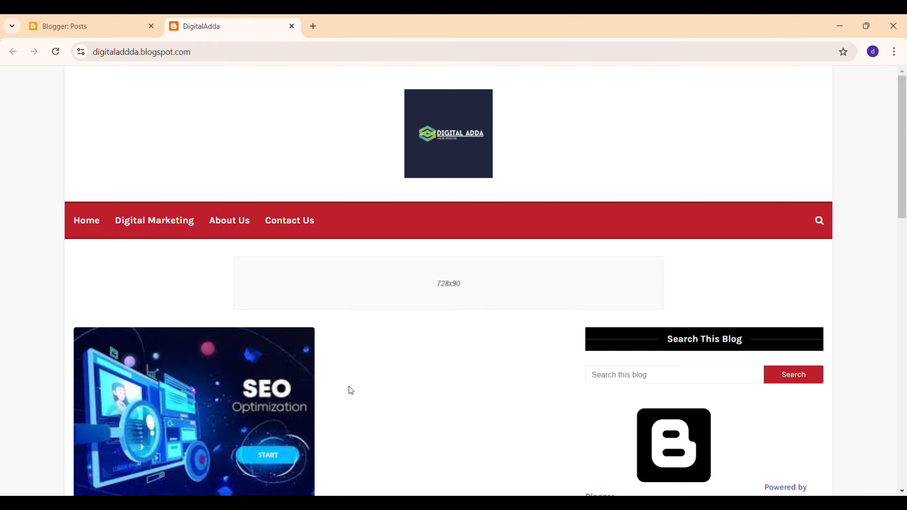
scroll(370, 438, "down", 4)
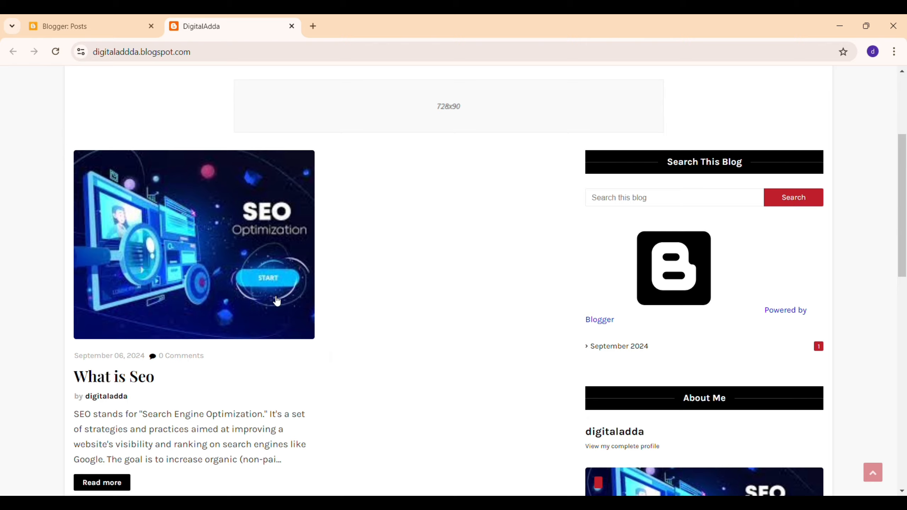
scroll(330, 364, "up", 4)
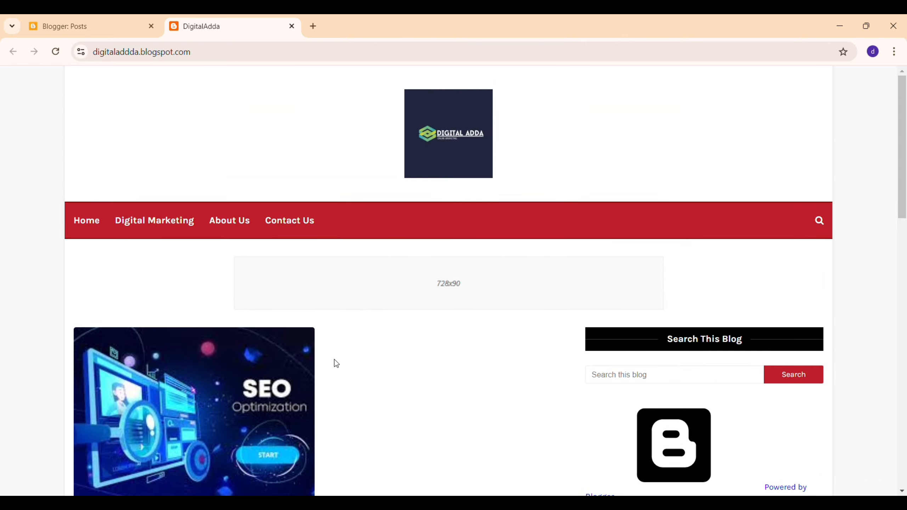
left_click(162, 229)
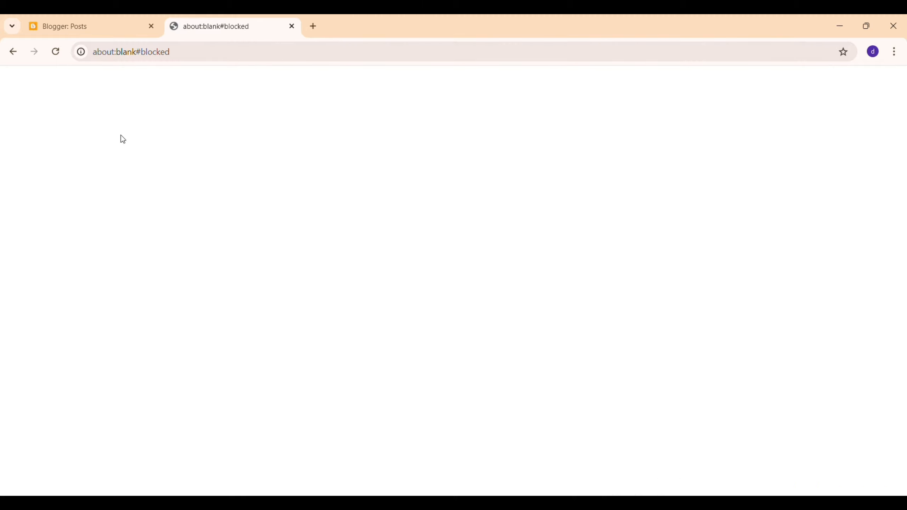
left_click(13, 53)
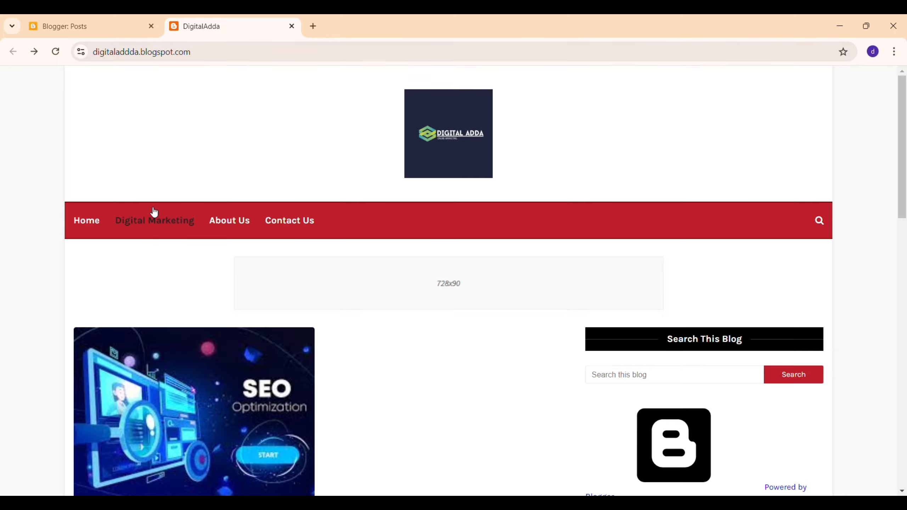
Switch to the Blogger dashboard and open the layout's Main Menu link list for editing
left_click(96, 27)
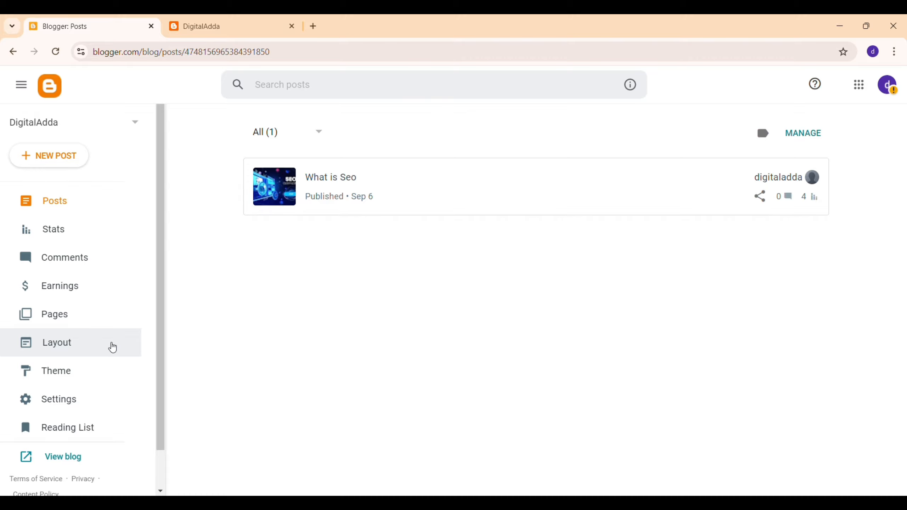
left_click(61, 344)
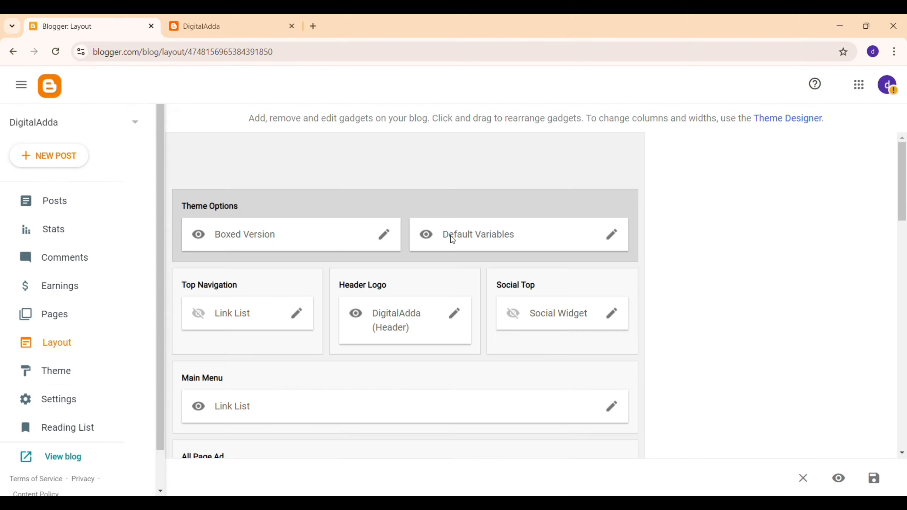
scroll(523, 318, "down", 2)
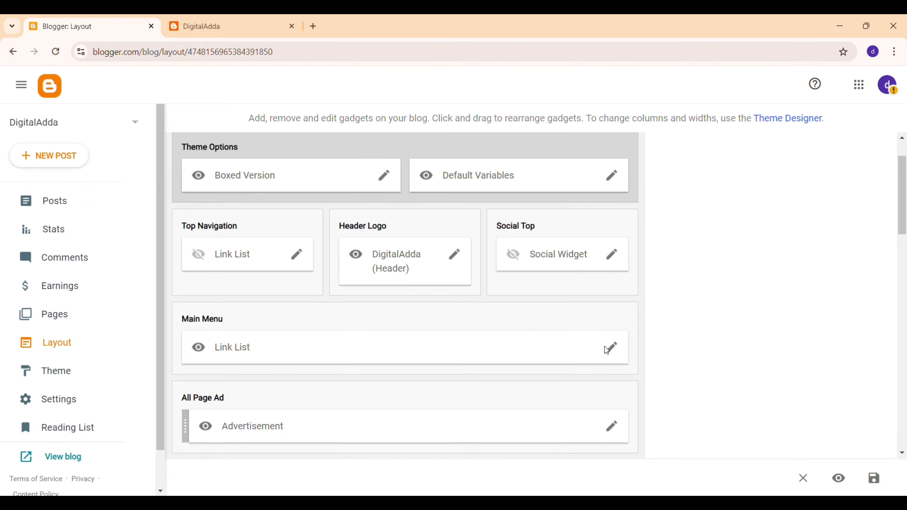
left_click(613, 354)
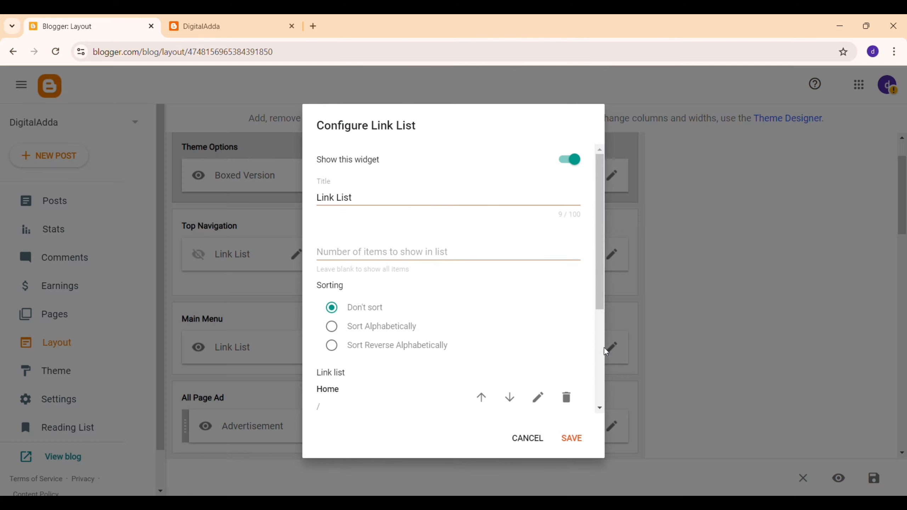
scroll(520, 284, "down", 5)
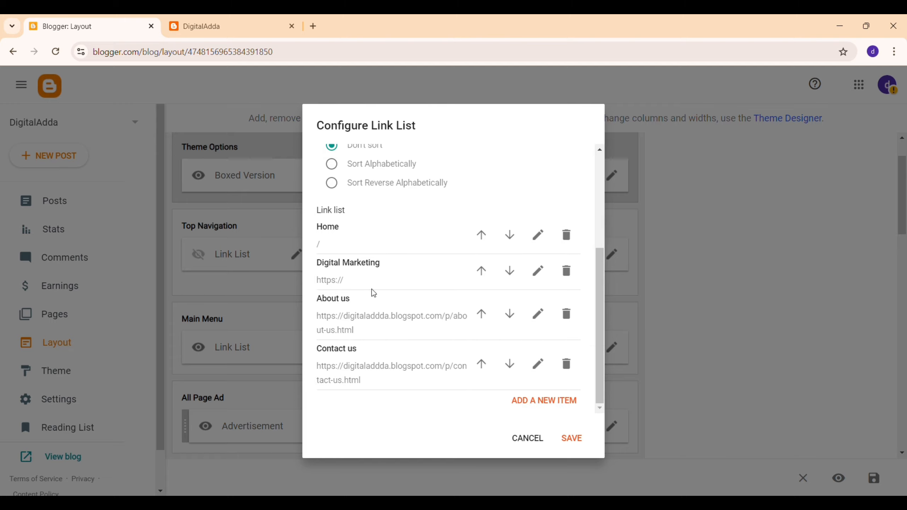
left_click(538, 270)
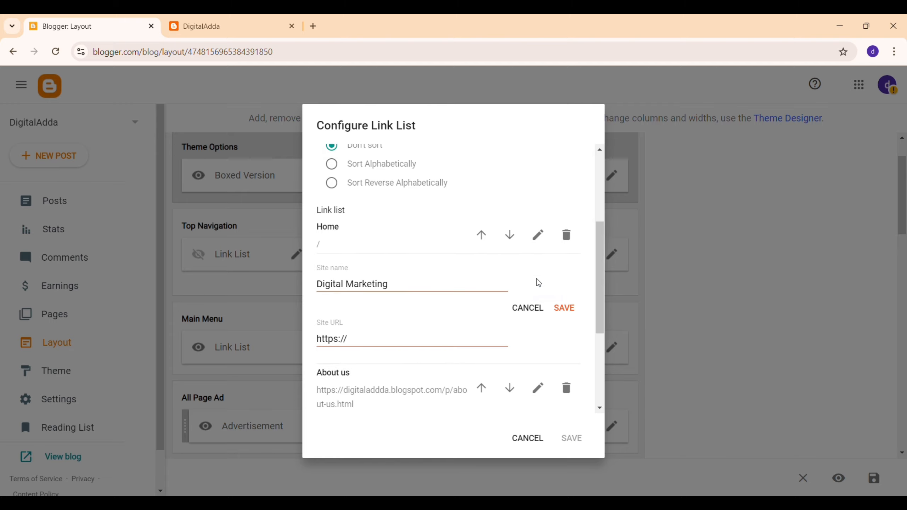
scroll(529, 286, "down", 2)
left_click(360, 286)
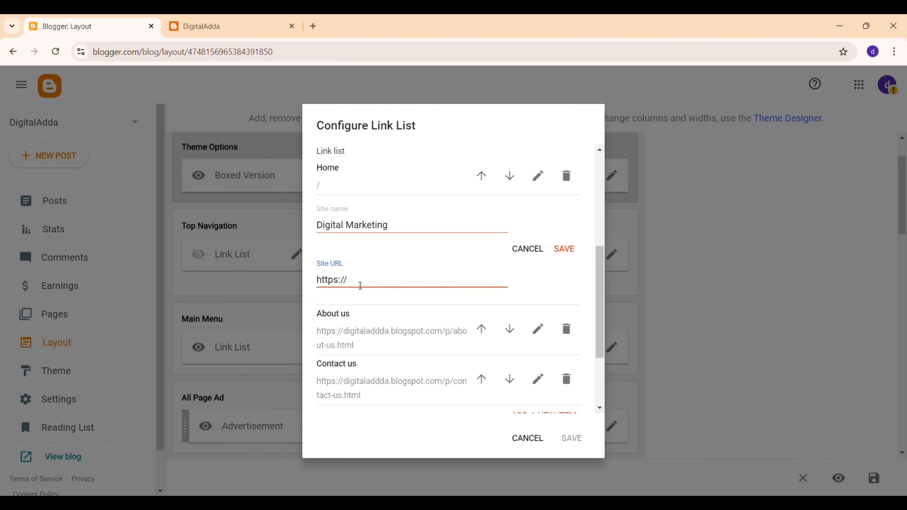
key("BackSpace")
key("BackSpace")
key("BackSpace")
key("BackSpace")
left_click(194, 17)
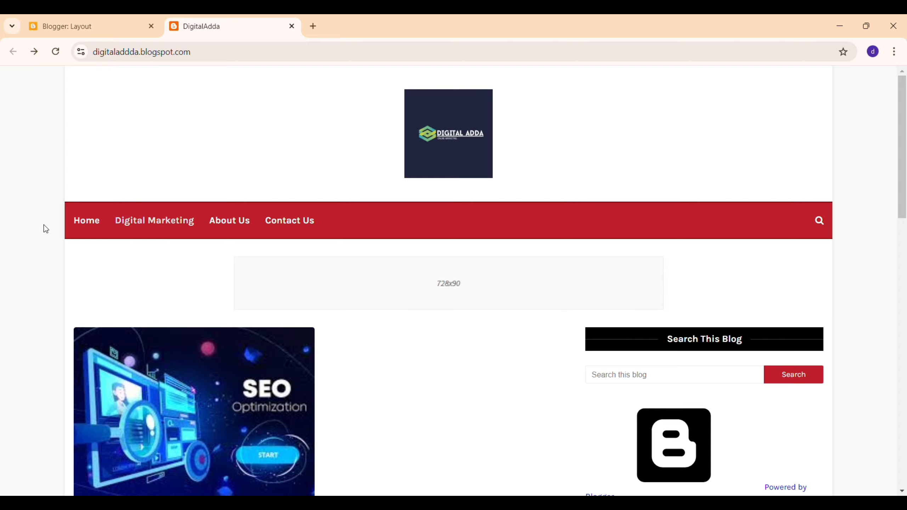
left_click_drag(193, 53, 92, 58)
key("ctrl+c")
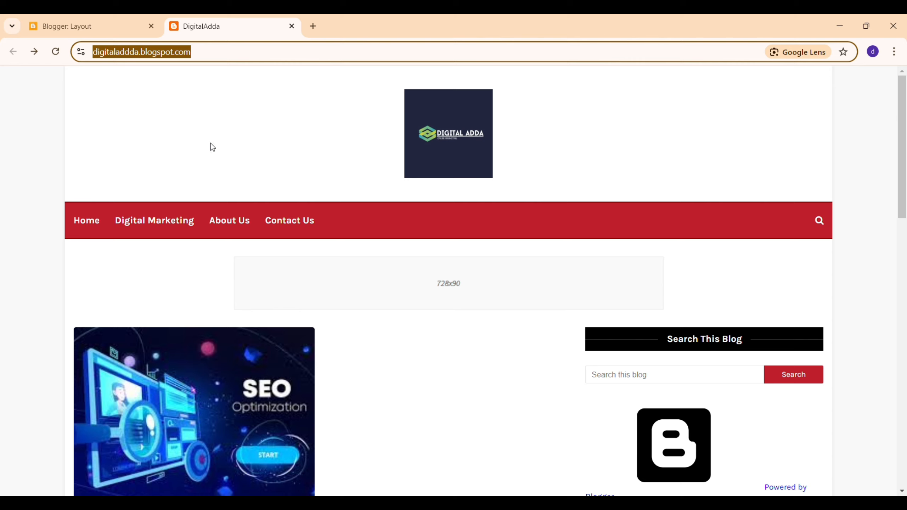
left_click(94, 28)
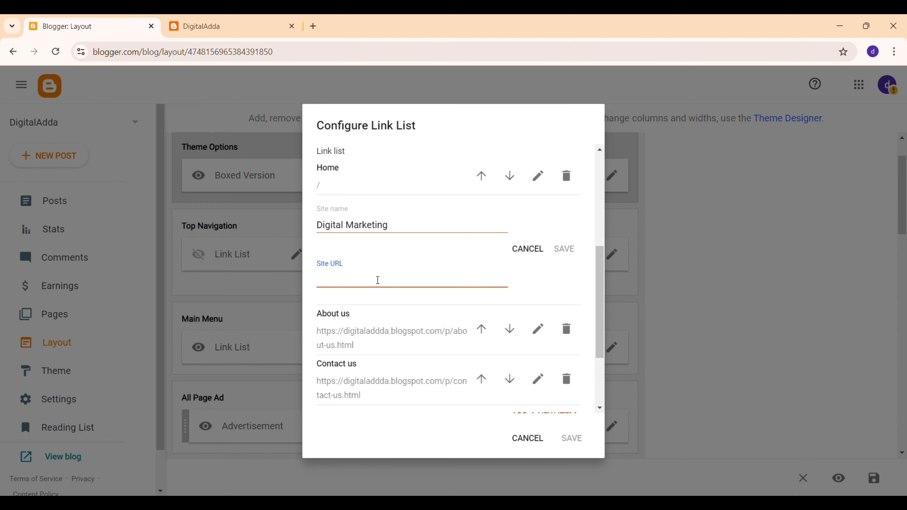
key("ctrl+v")
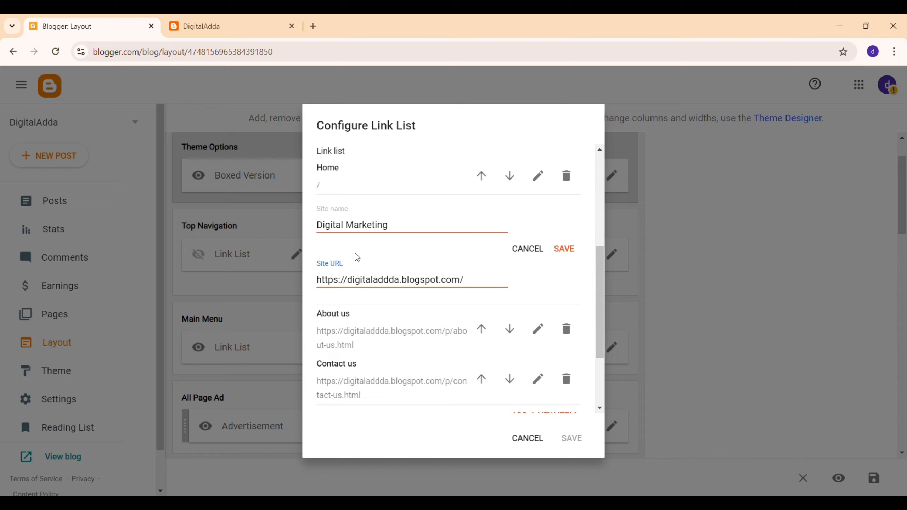
left_click(563, 250)
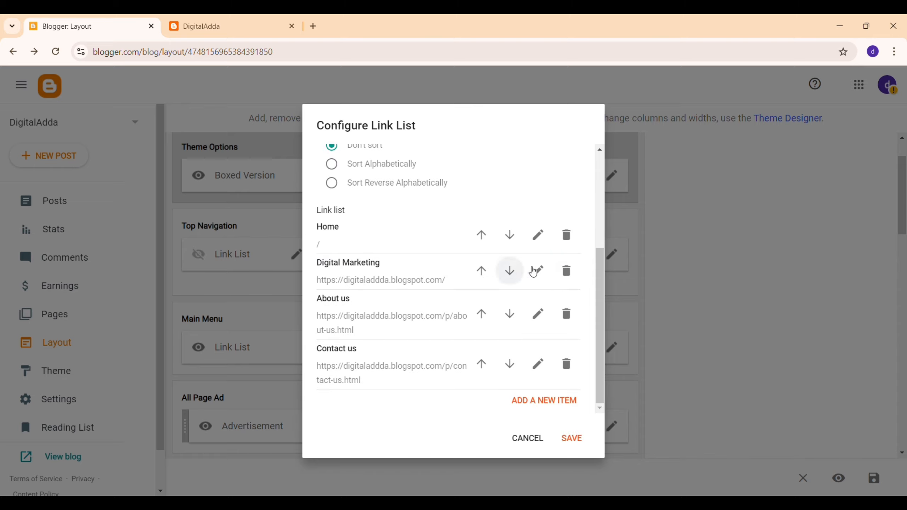
left_click(545, 249)
left_click(406, 302)
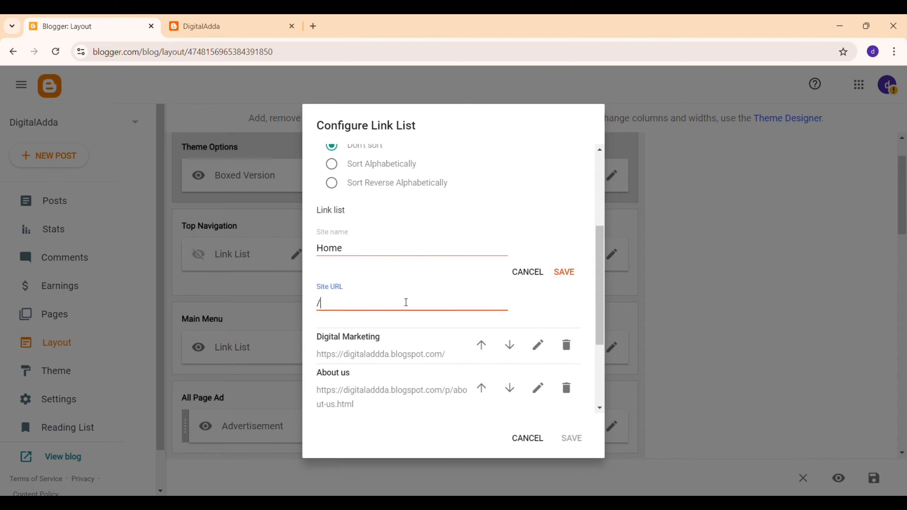
key("BackSpace")
key("ctrl+v")
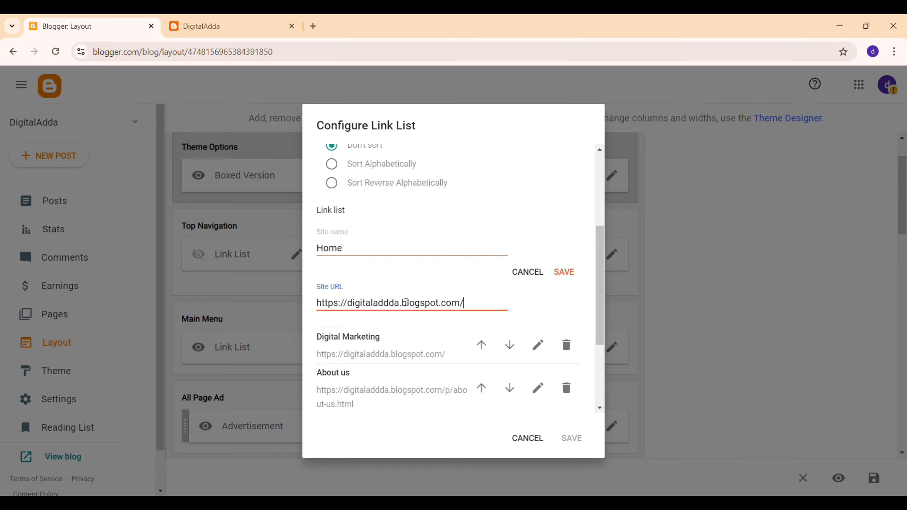
left_click(572, 271)
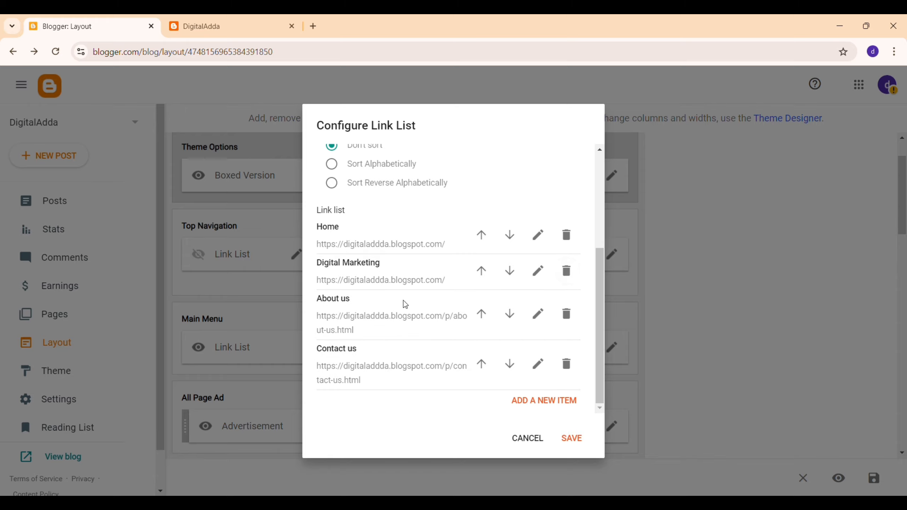
left_click(580, 442)
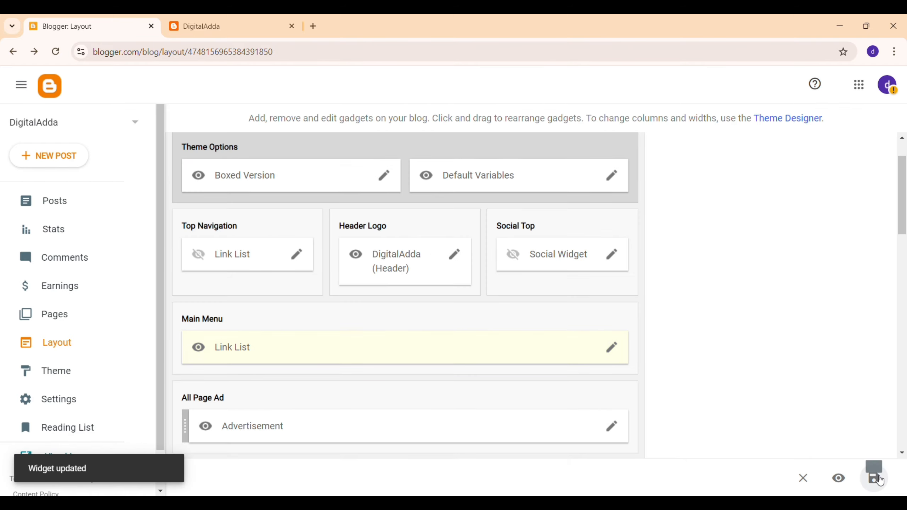
left_click(874, 479)
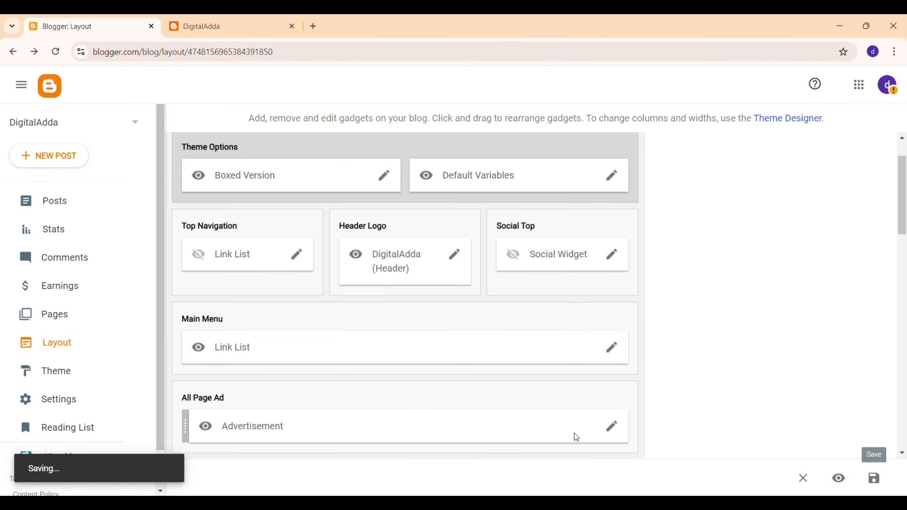
Reload the live blog, test the Digital Marketing menu link and look over the page it opens
left_click(227, 20)
left_click(60, 56)
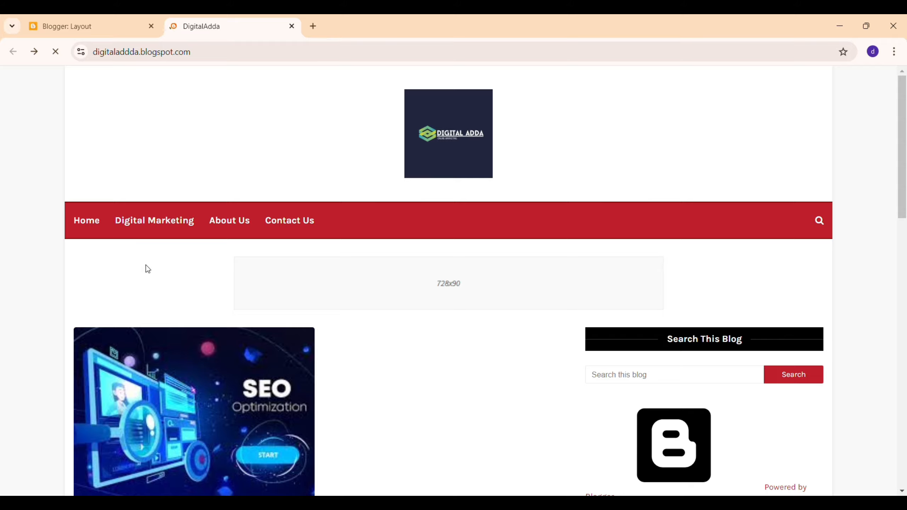
left_click(163, 222)
scroll(144, 271, "down", 5)
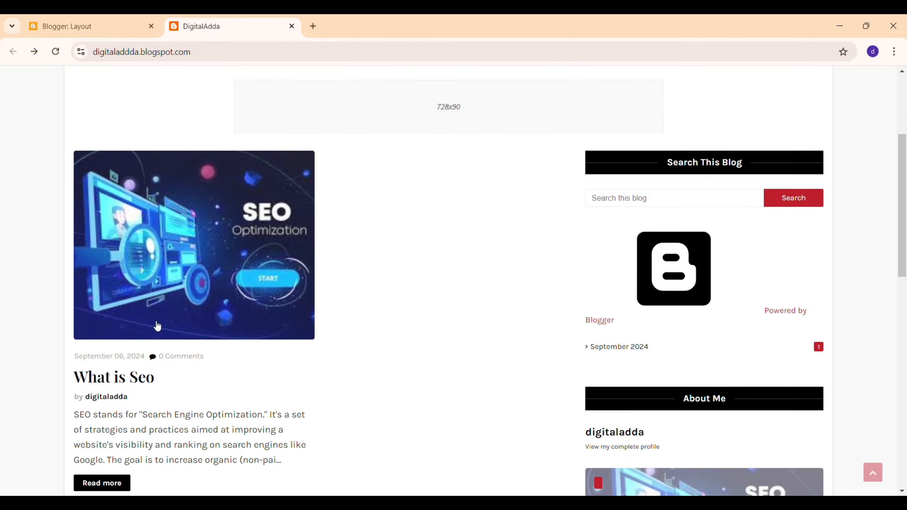
scroll(158, 325, "up", 5)
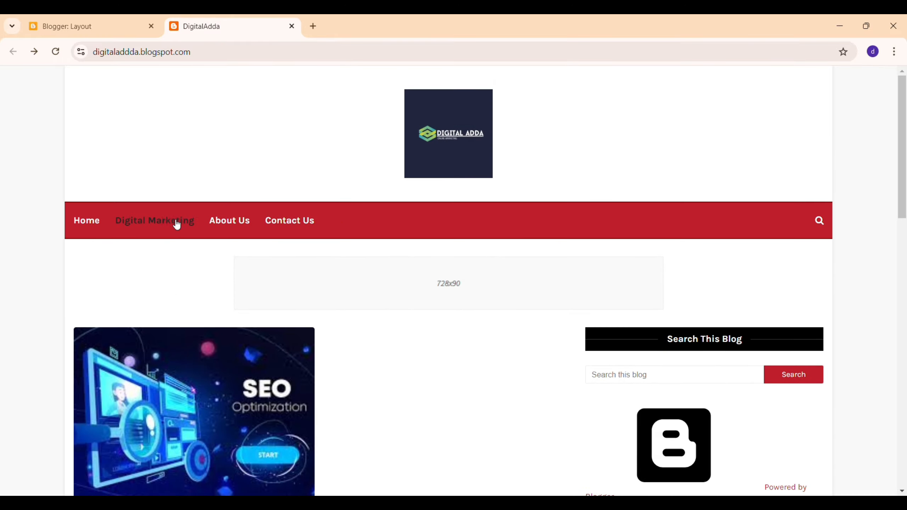
left_click_drag(93, 227, 214, 238)
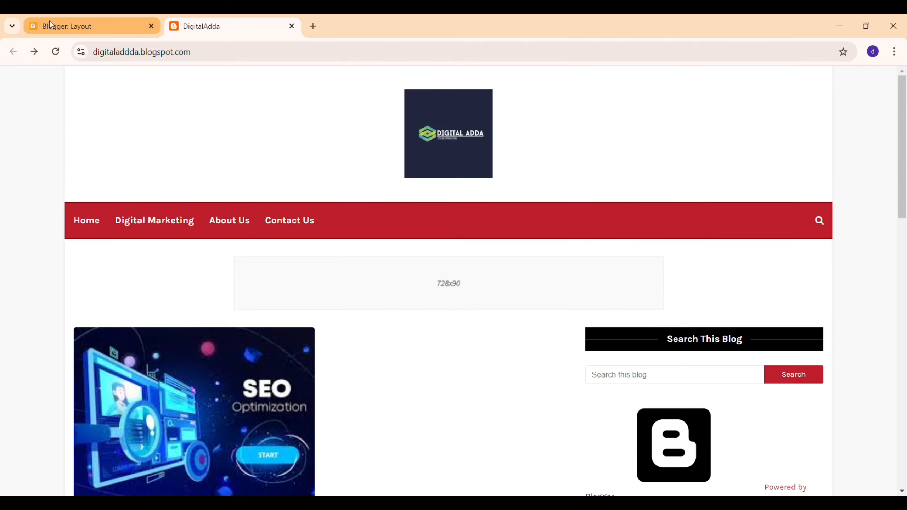
Back in the Blogger layout, add a new item named _Seo to the Main Menu link list and save the item
left_click(62, 31)
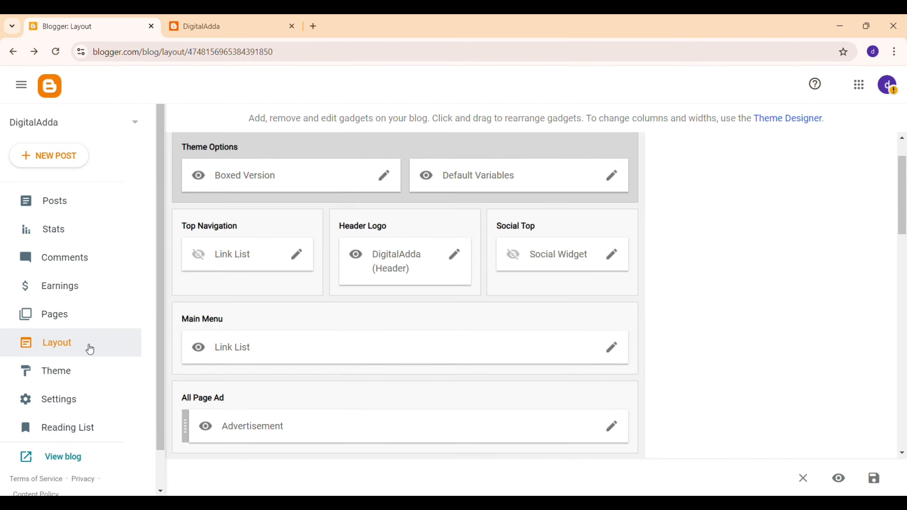
left_click(614, 348)
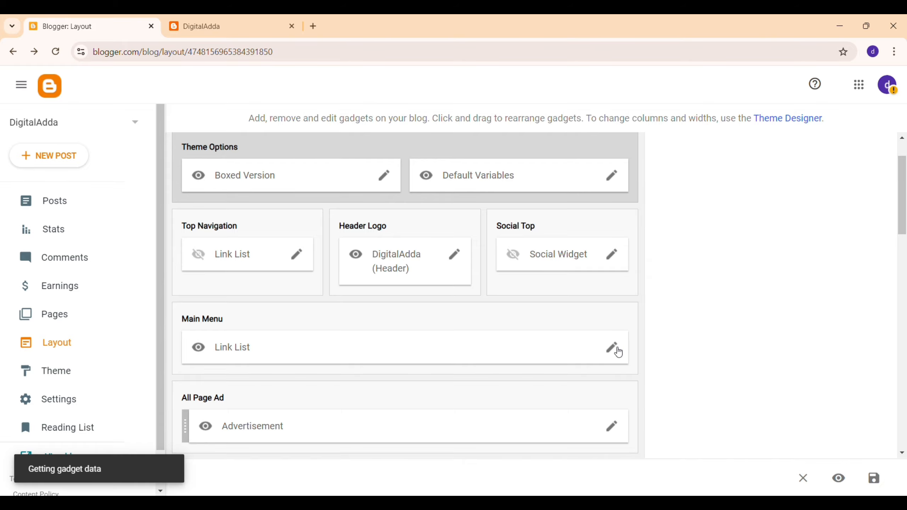
scroll(425, 311, "down", 5)
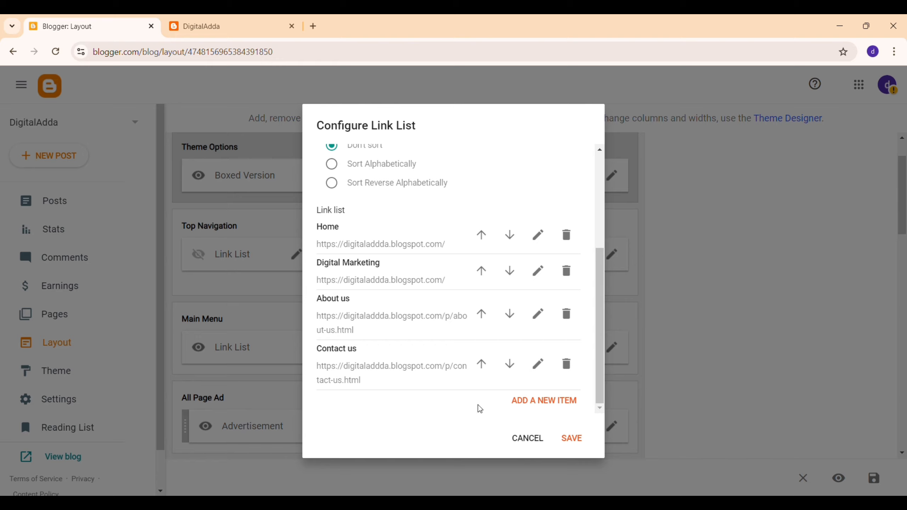
left_click(528, 400)
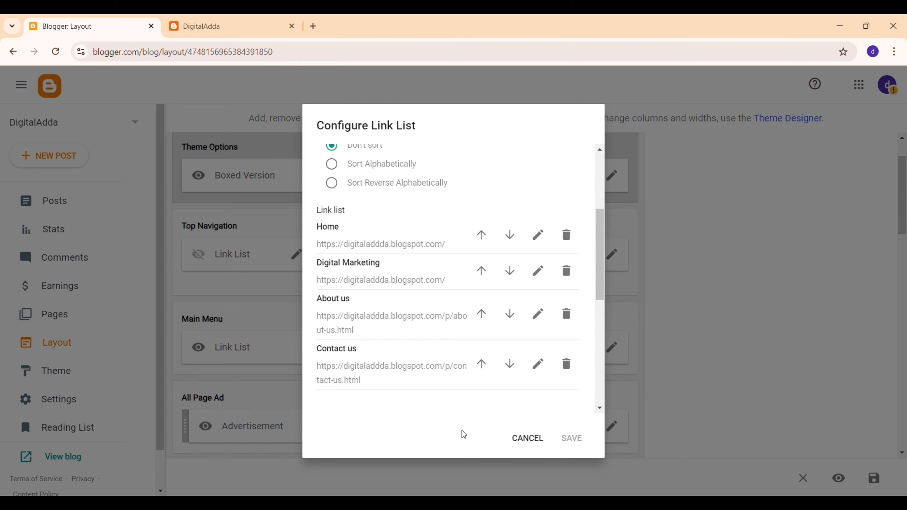
scroll(602, 296, "down", 2)
scroll(602, 295, "down", 5)
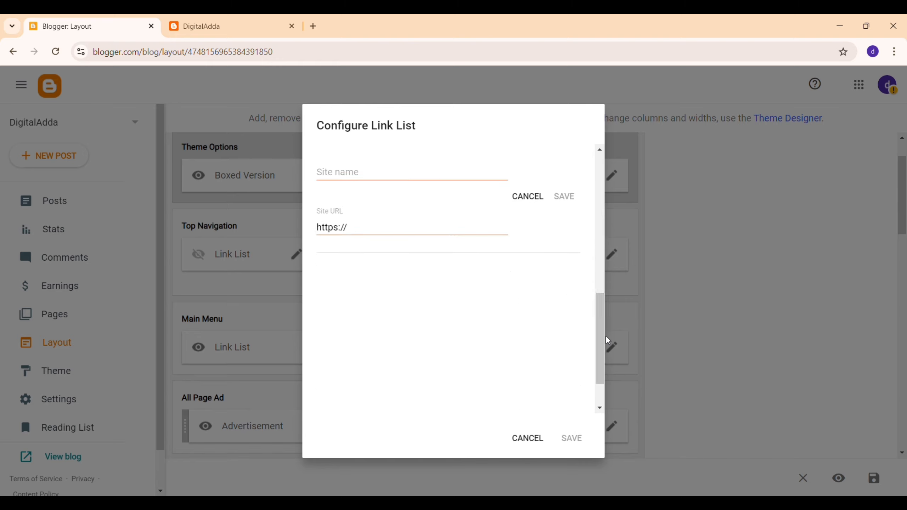
scroll(603, 328, "up", 1)
scroll(595, 311, "up", 2)
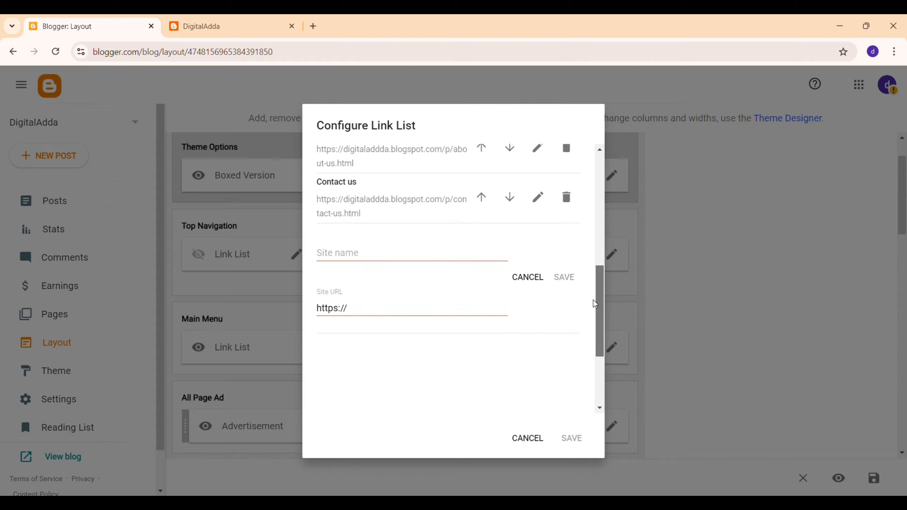
left_click(409, 280)
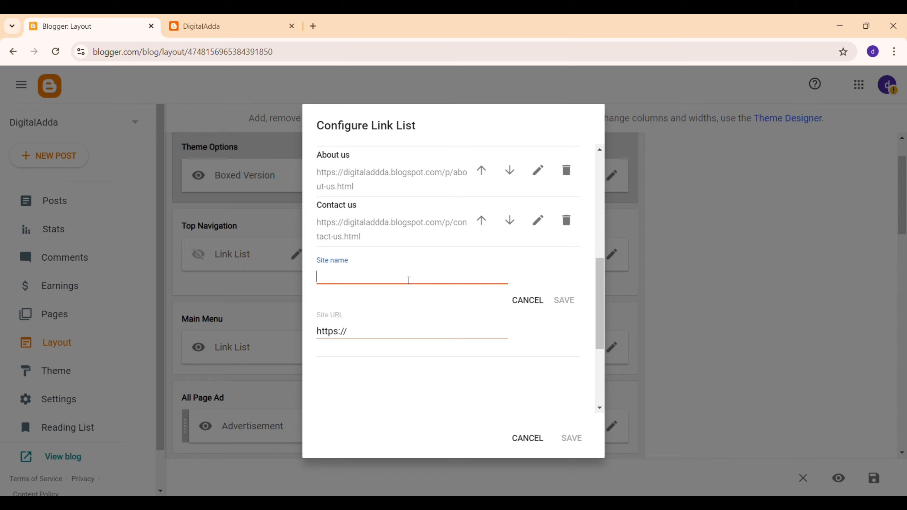
type("J")
left_click_drag(323, 286, 312, 286)
left_click(328, 302)
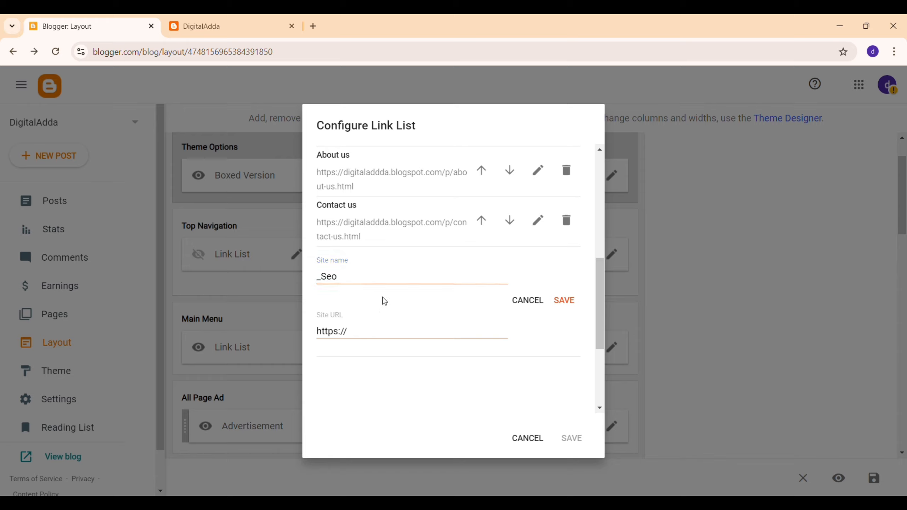
left_click(563, 308)
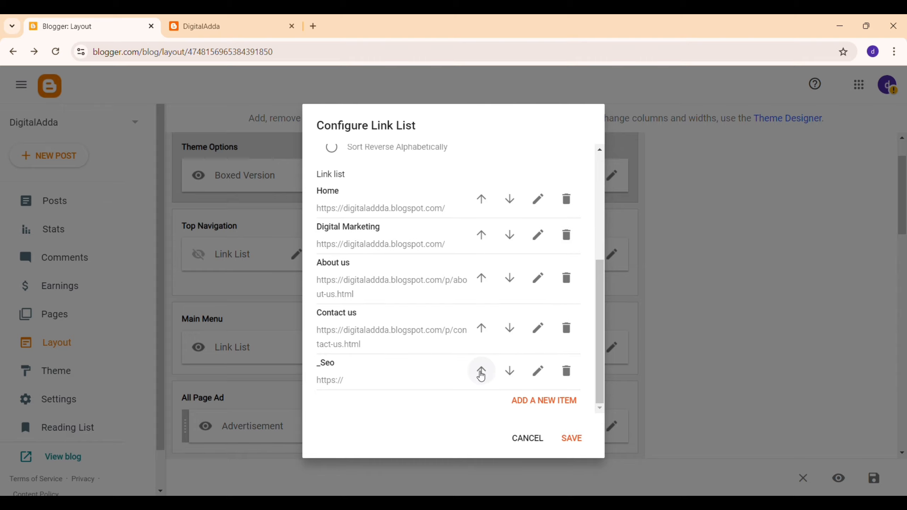
Move the _Seo item up to directly below Digital Marketing, and save the link list and the layout
left_click(482, 371)
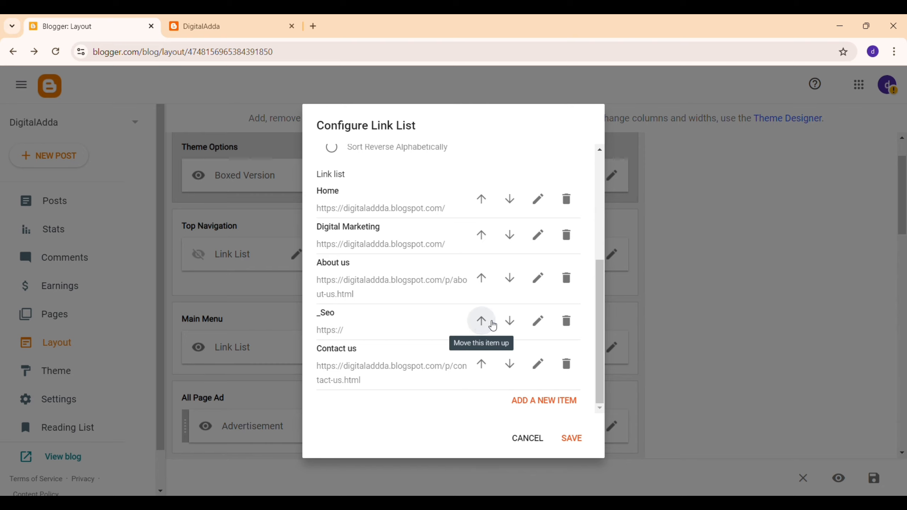
left_click(482, 320)
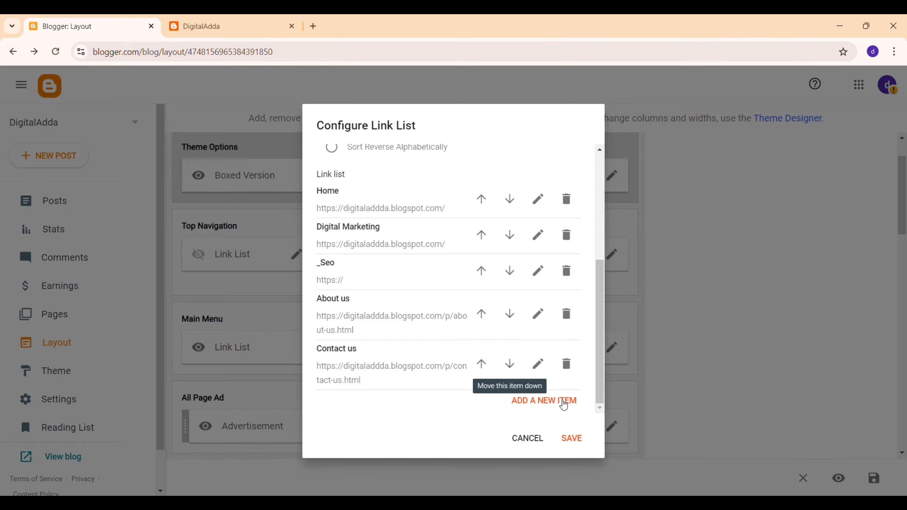
left_click(573, 439)
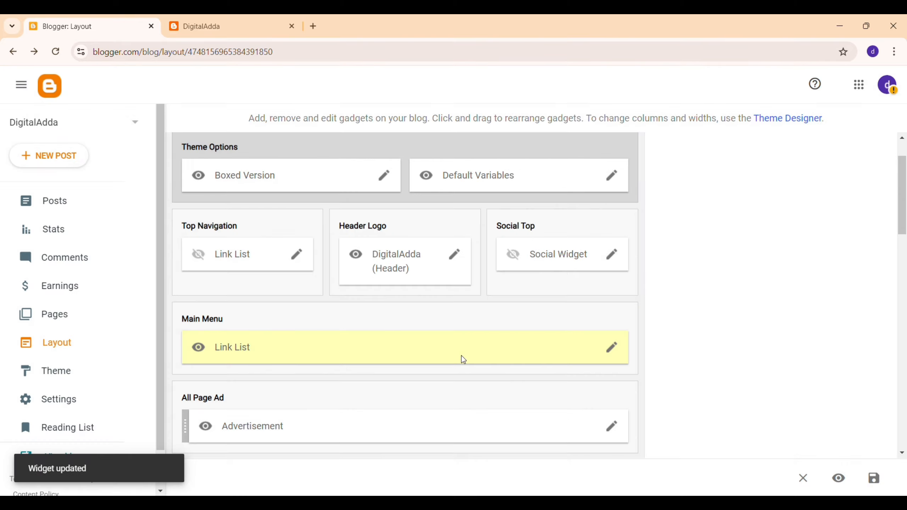
left_click(880, 478)
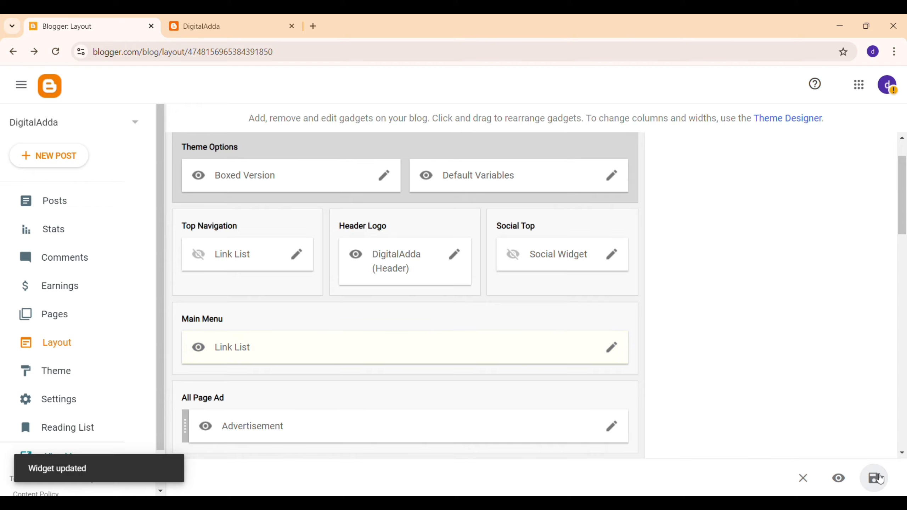
Reload the live DigitalAdda blog and check the submenu under Digital Marketing
left_click(202, 21)
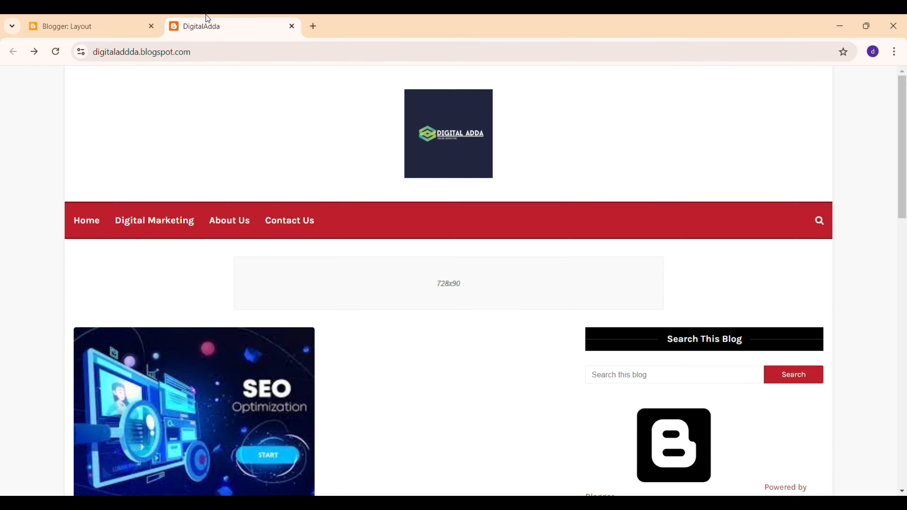
left_click(55, 51)
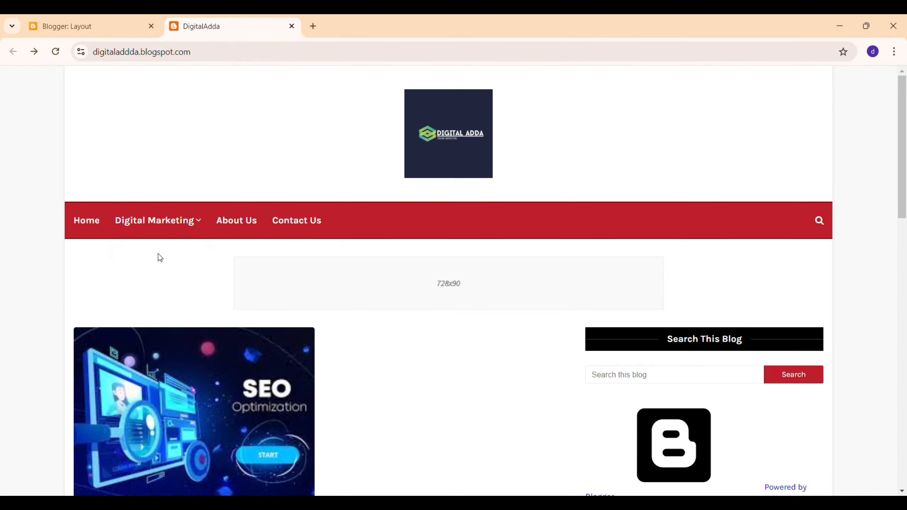
mouse_move(168, 231)
mouse_move(182, 236)
Back in the Blogger layout, add a new item named _Media Marketing to the Main Menu link list and save the item
left_click(86, 25)
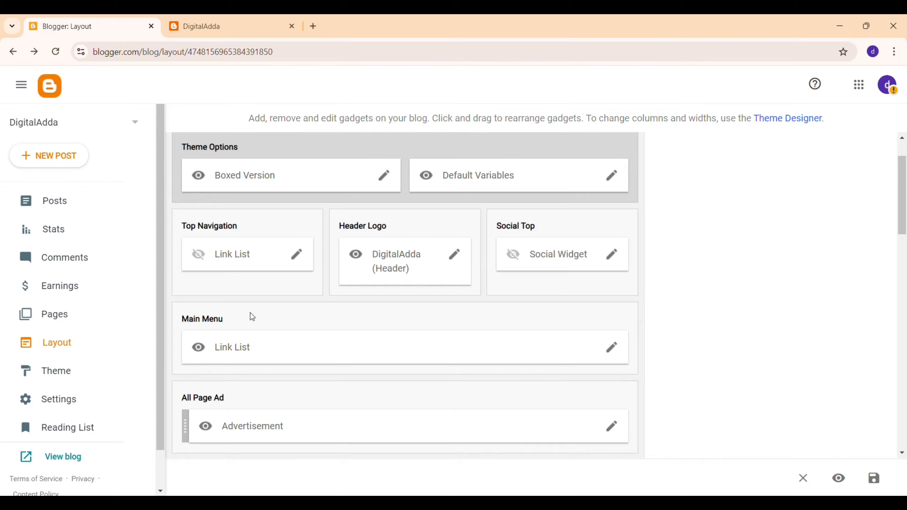
left_click(611, 347)
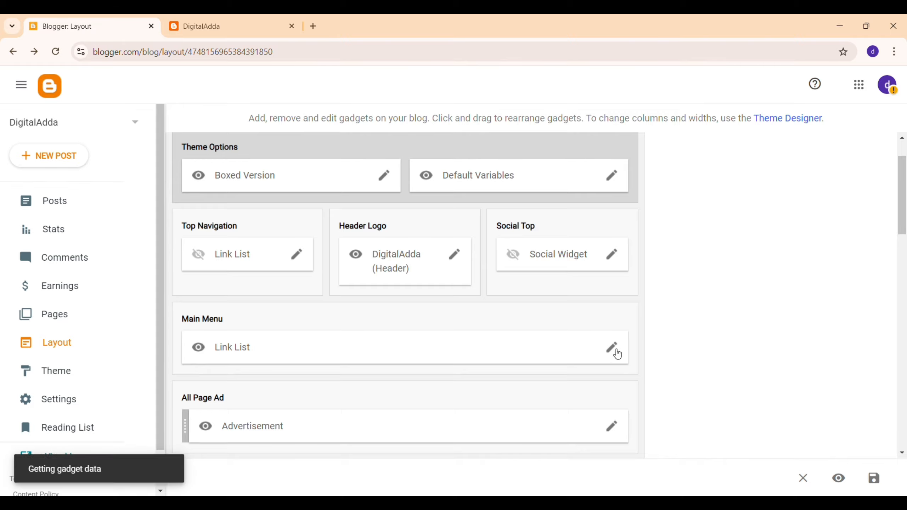
scroll(554, 309, "down", 5)
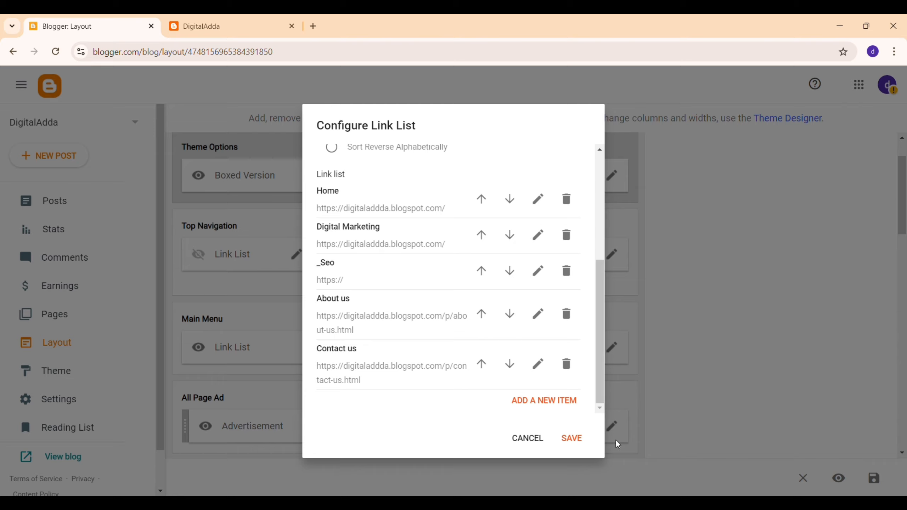
left_click(562, 404)
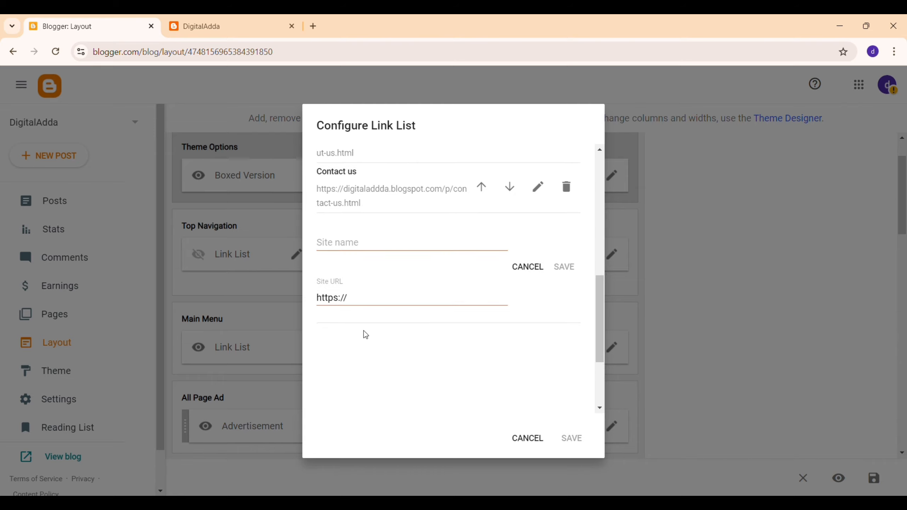
left_click(363, 246)
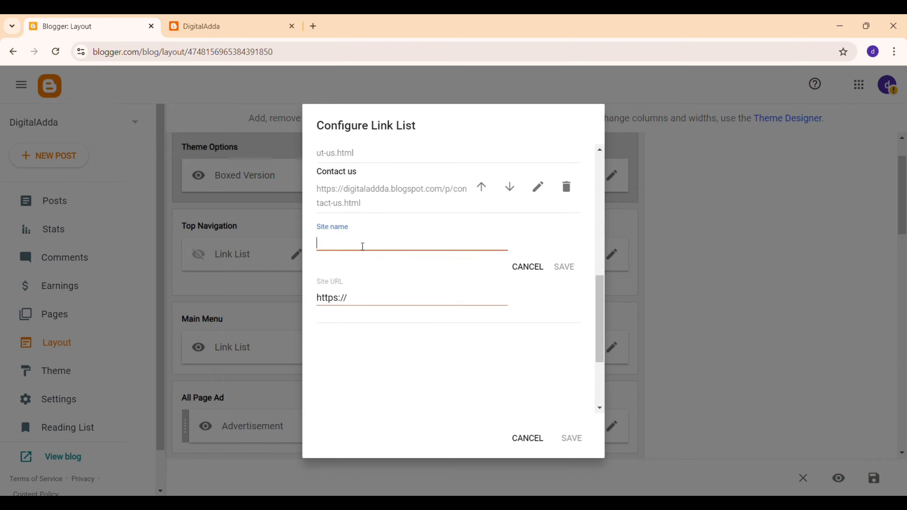
type("_Mwdia")
key("BackSpace")
key("BackSpace")
type("edia Marketing")
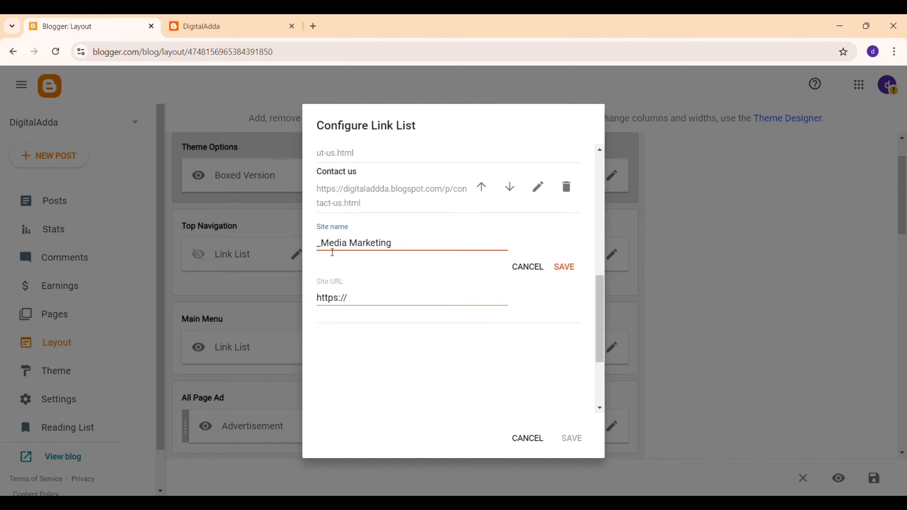
left_click(323, 251)
key("shift+Left")
key("shift+Right")
key("shift+Left")
left_click(324, 258)
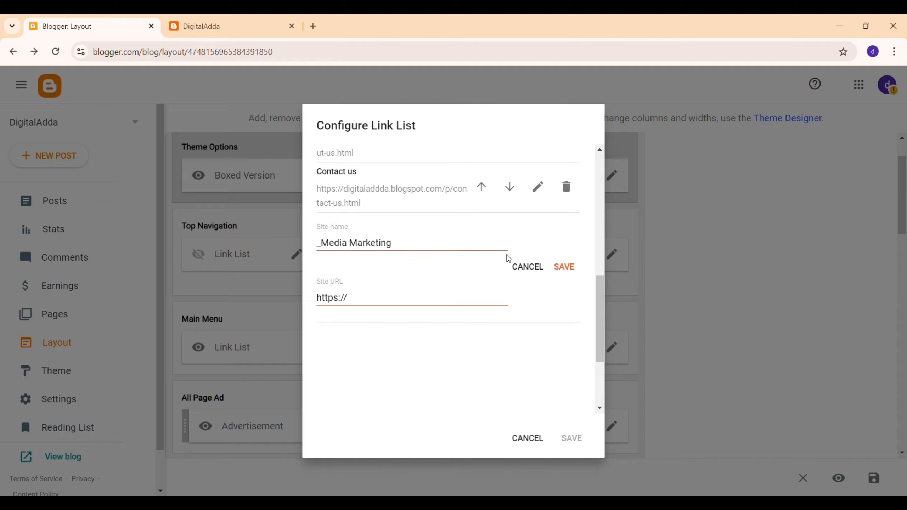
left_click(564, 266)
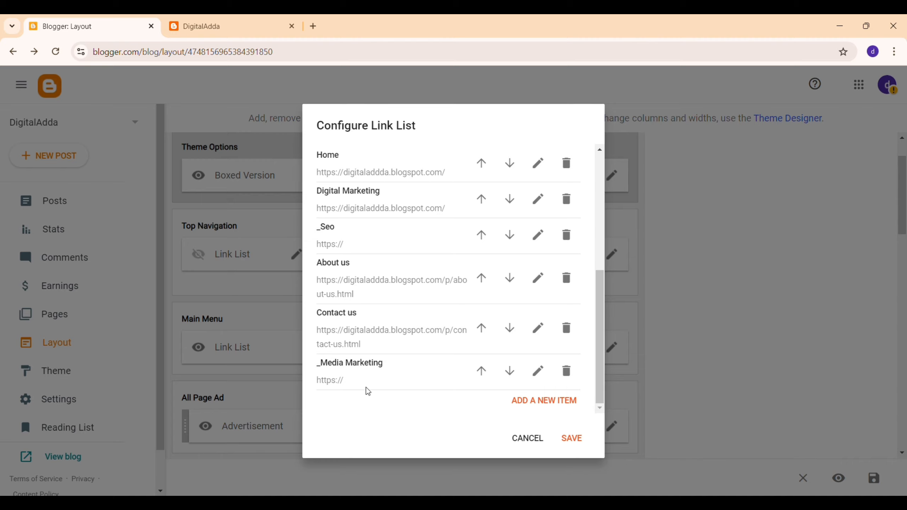
Add an item named Youtube Marketing, without an underscore prefix, and save the item, the link list and the layout
left_click(539, 400)
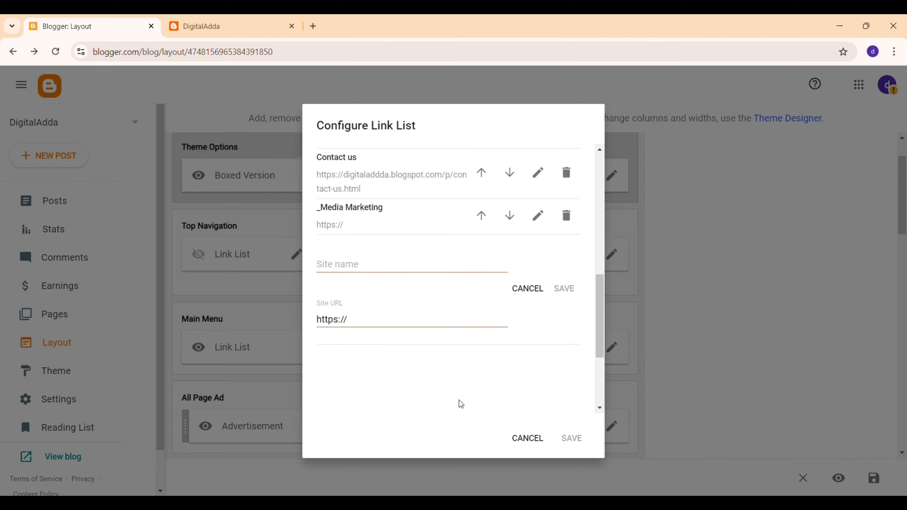
left_click(379, 184)
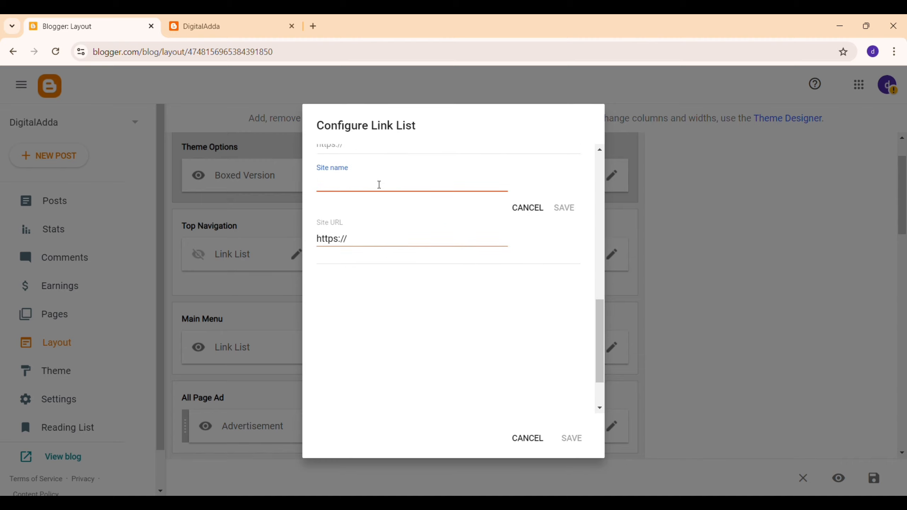
type("Youtube Mark")
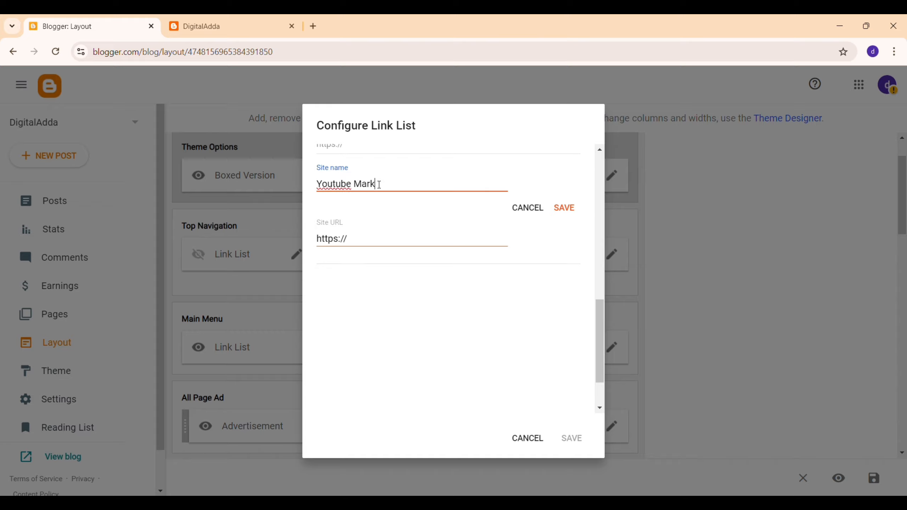
type("eting")
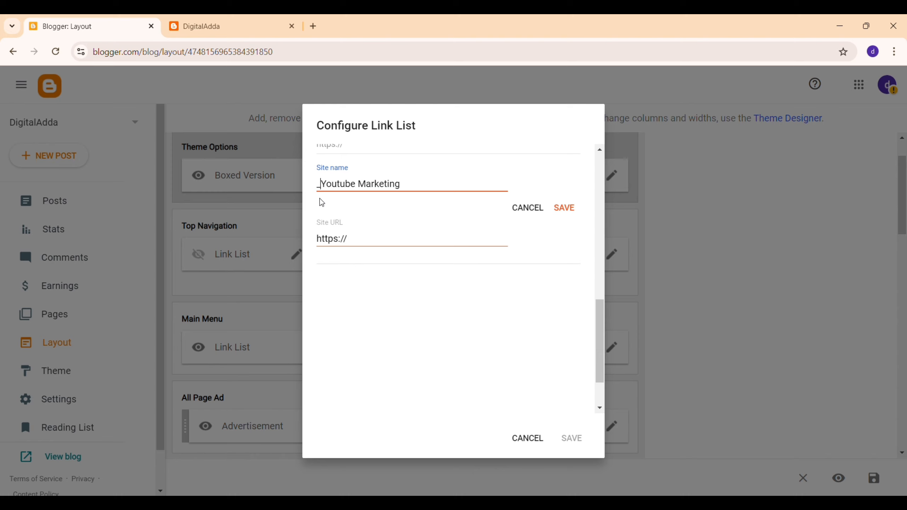
left_click(215, 20)
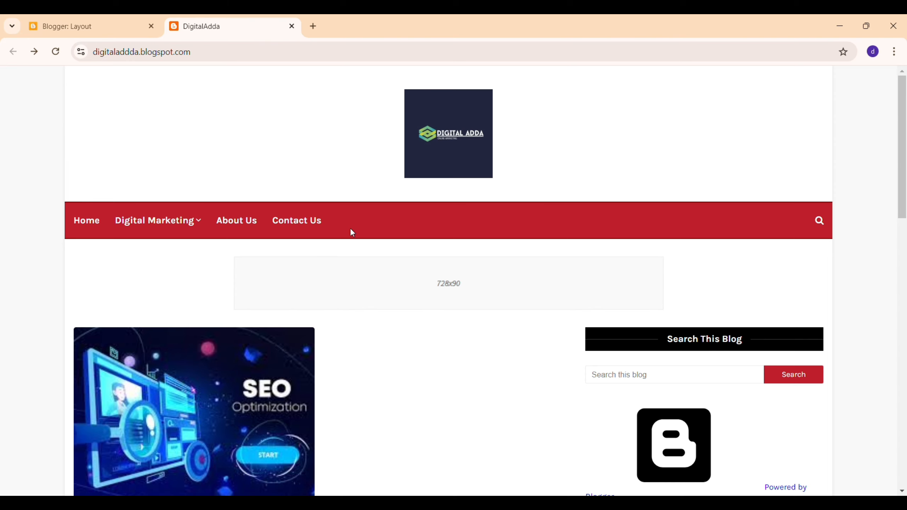
left_click(91, 26)
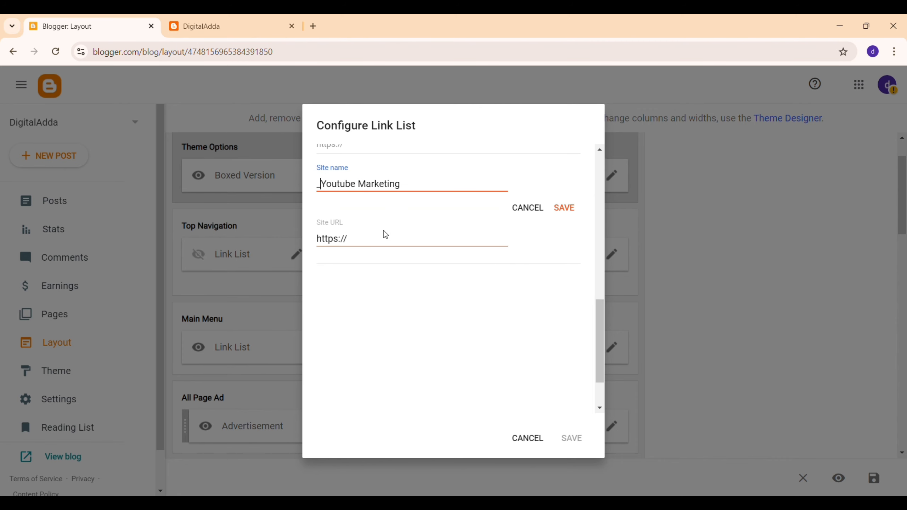
key("BackSpace")
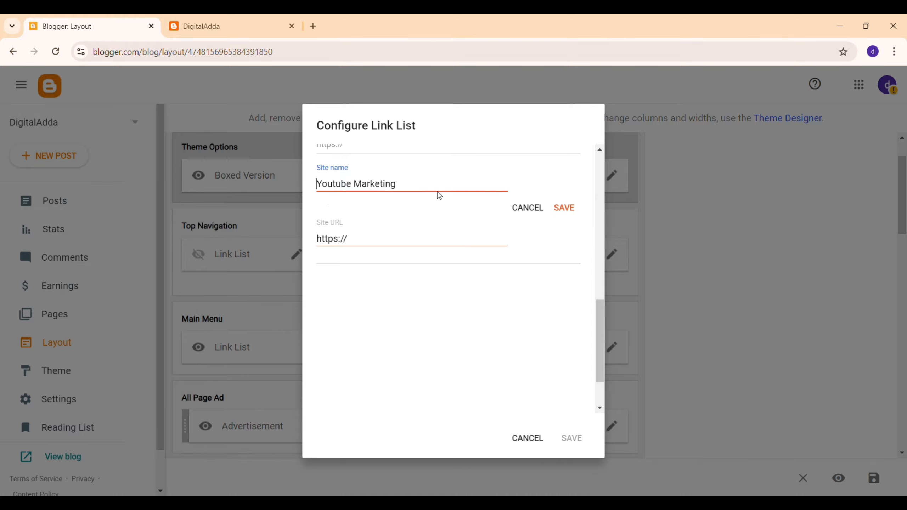
left_click(560, 208)
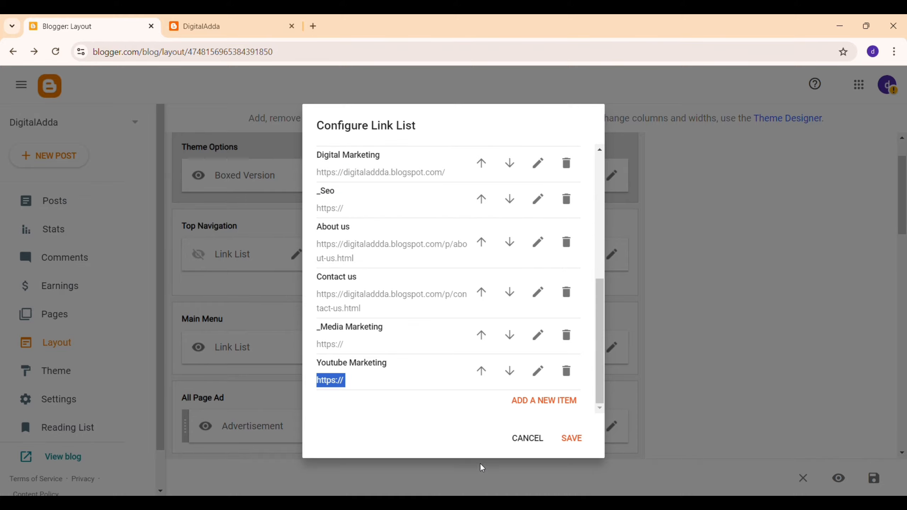
left_click(573, 438)
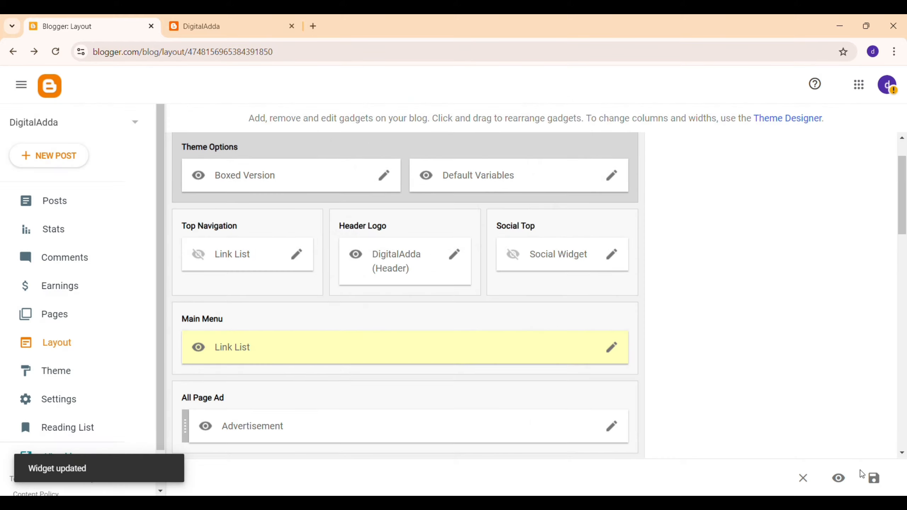
left_click(873, 485)
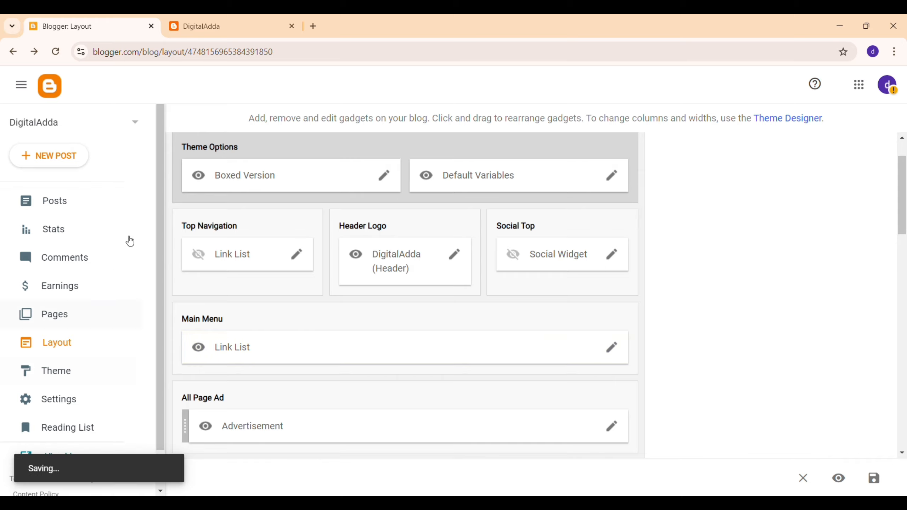
Reload the live blog and examine where the Media Marketing and Youtube Marketing entries sit in the main menu
left_click(208, 18)
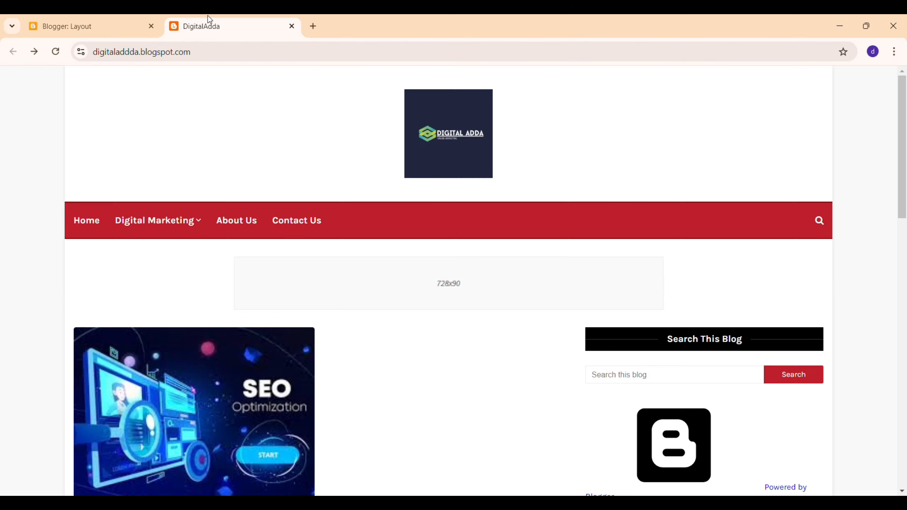
left_click(55, 52)
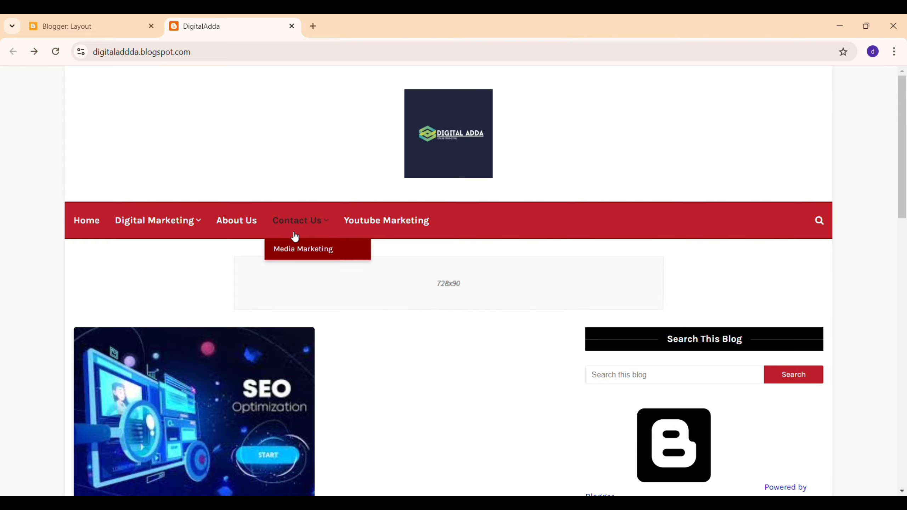
mouse_move(323, 234)
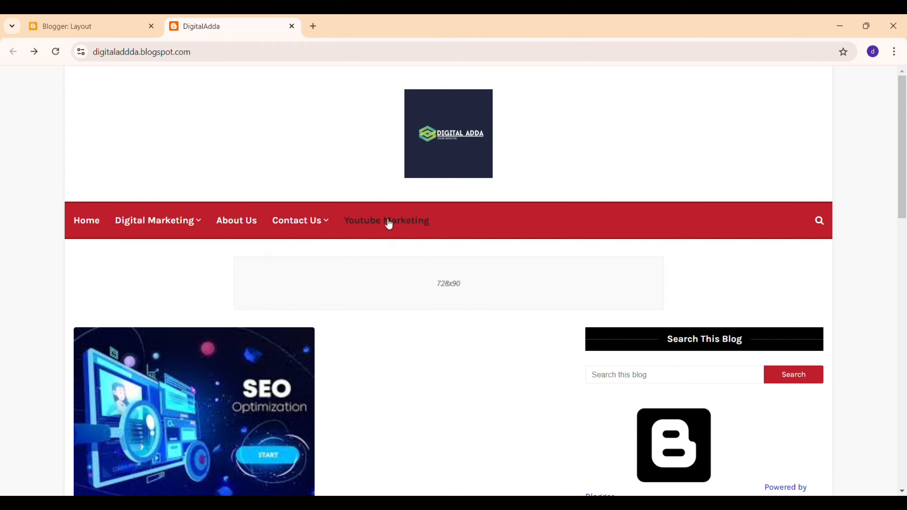
Back in the Blogger layout, move the _Media Marketing item in the Main Menu link list up to directly below _Seo
left_click(110, 22)
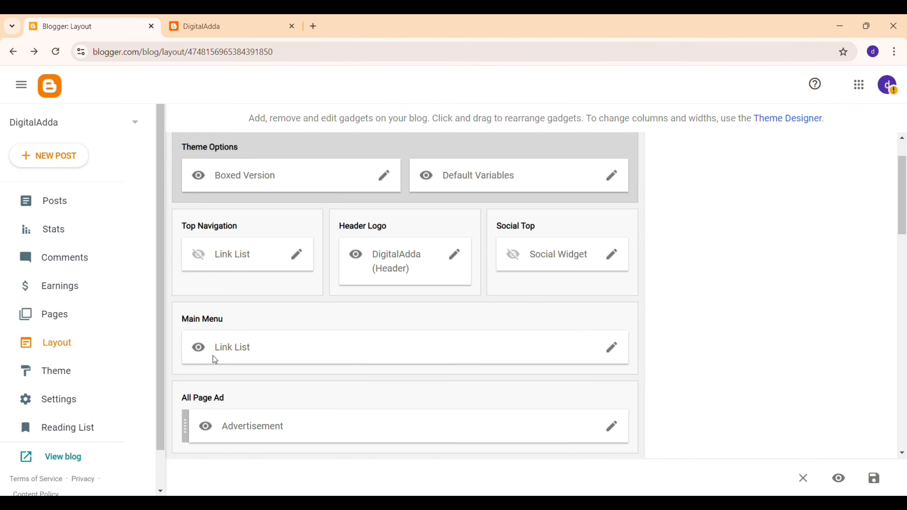
left_click(613, 351)
scroll(458, 361, "down", 10)
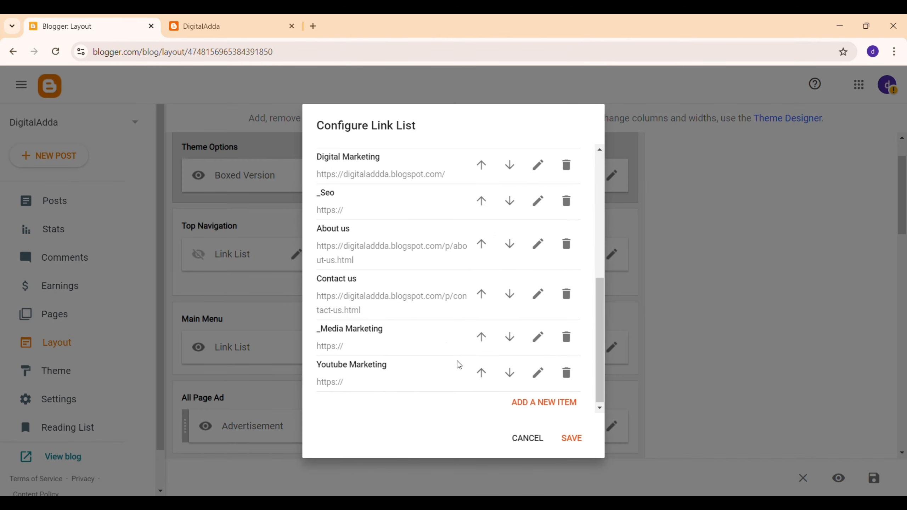
double_click(347, 280)
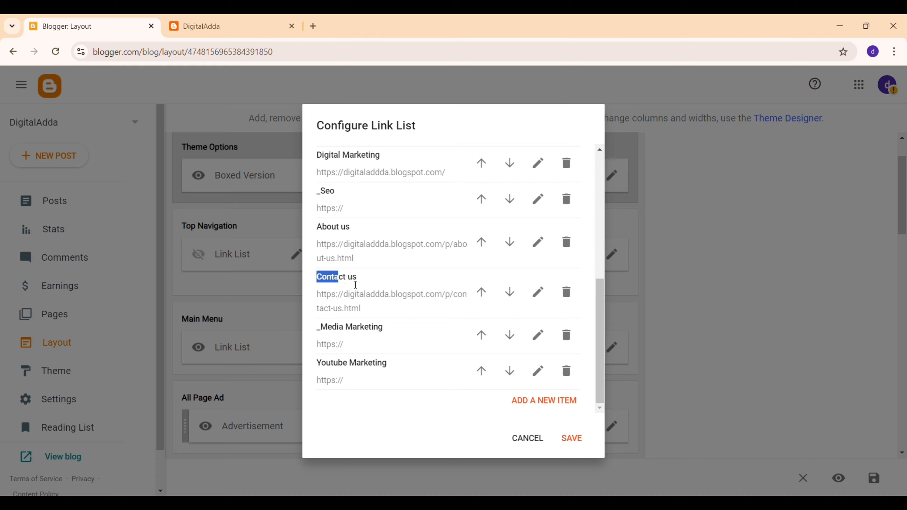
left_click_drag(347, 280, 381, 286)
left_click(361, 342)
left_click_drag(313, 328, 411, 330)
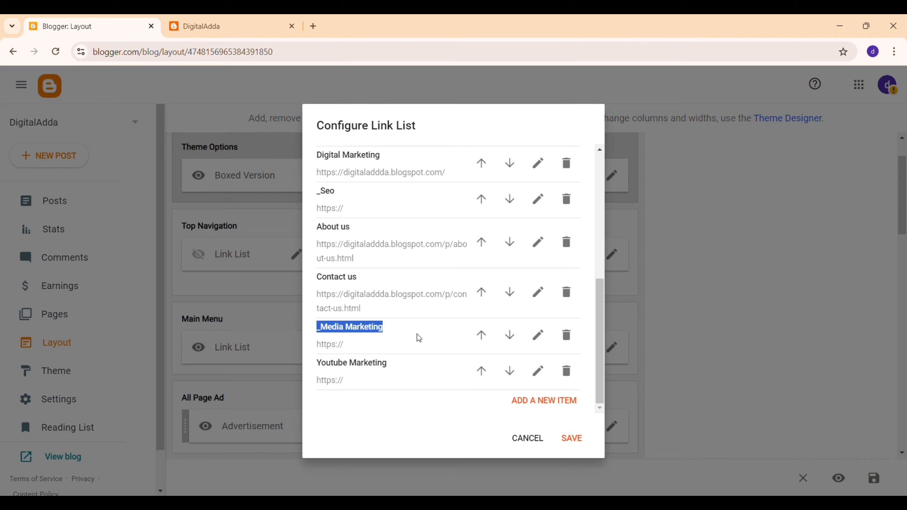
left_click(419, 338)
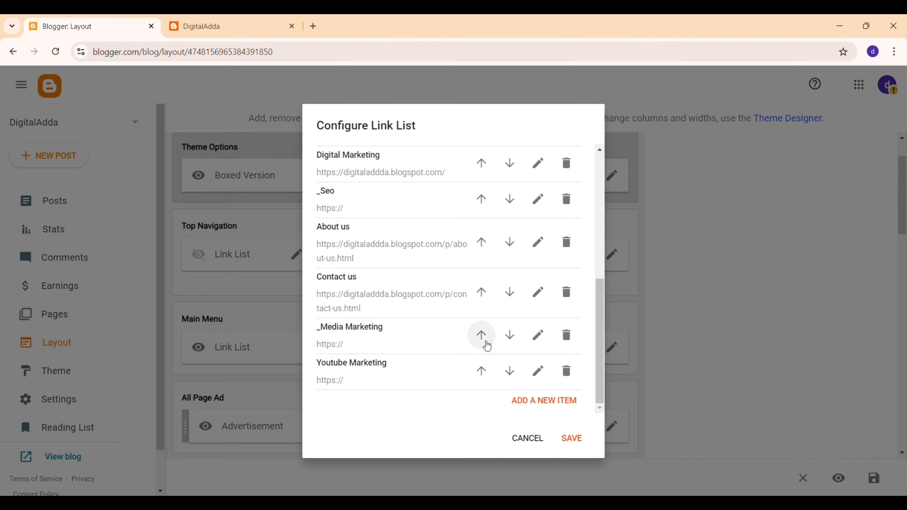
left_click(482, 335)
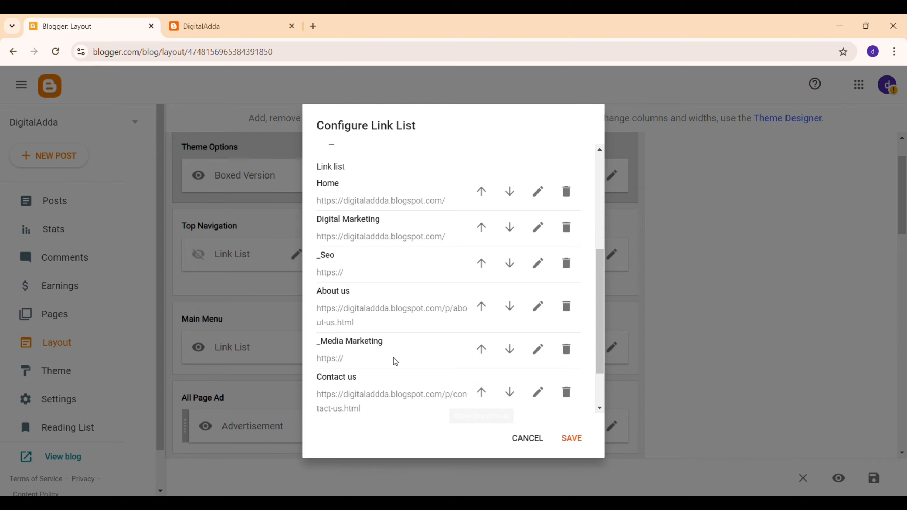
left_click(482, 349)
Rename the Youtube Marketing item in the Main Menu link list as _Youtube Marketing and save the item
scroll(420, 361, "down", 2)
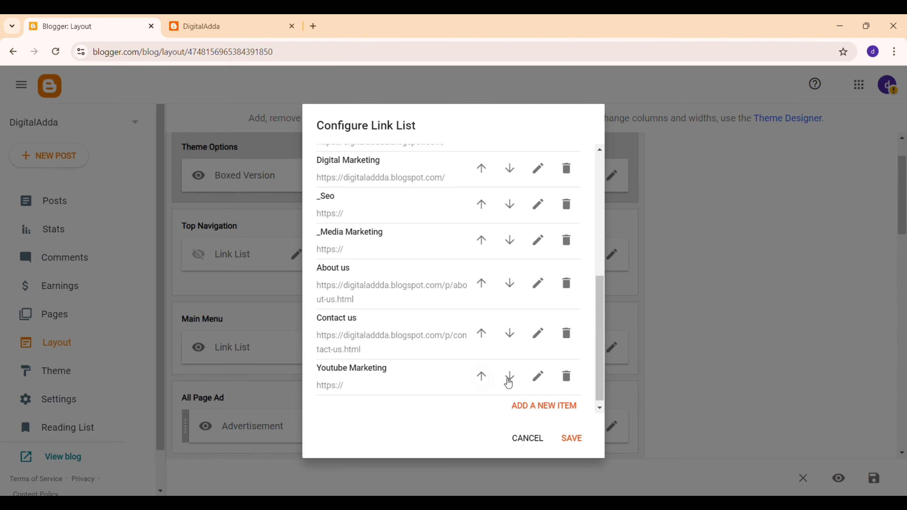
left_click(538, 376)
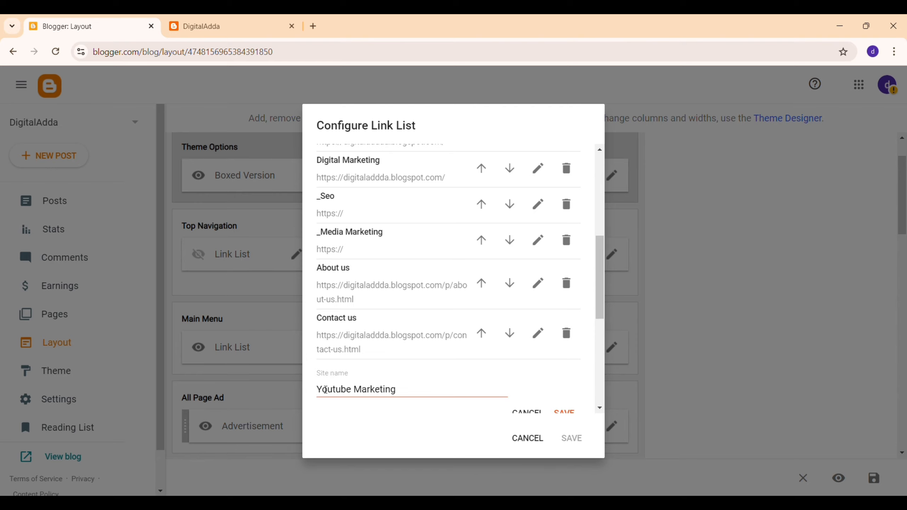
left_click(324, 390)
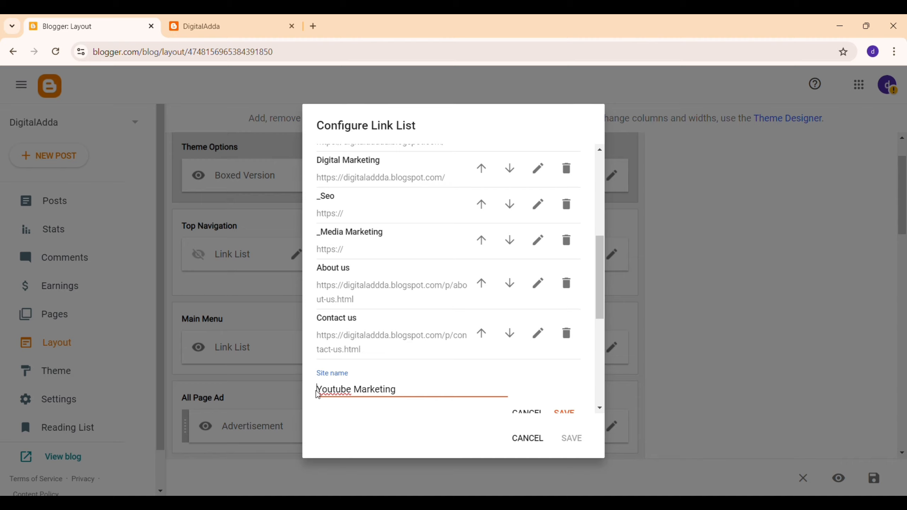
type("_")
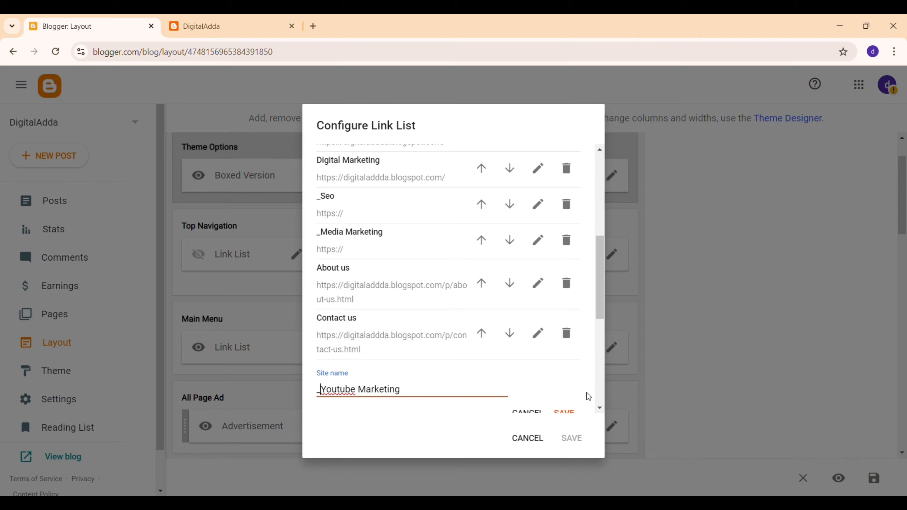
scroll(589, 396, "down", 2)
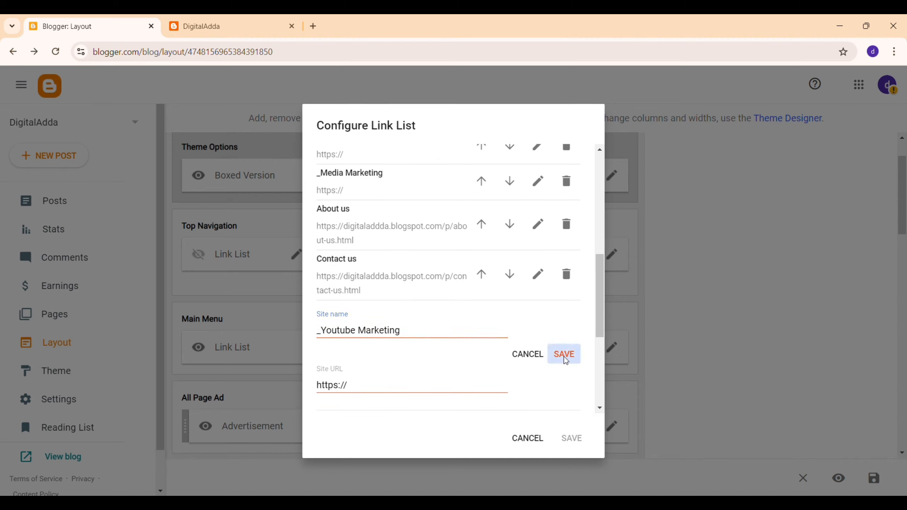
left_click(565, 361)
Move the _Youtube Marketing item up the link list to directly below _Media Marketing
left_click(487, 373)
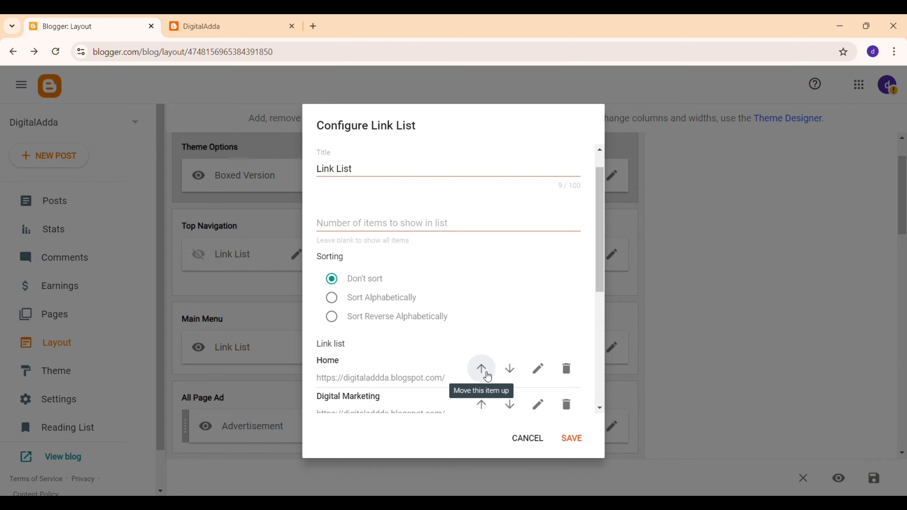
scroll(483, 365, "down", 5)
left_click(482, 320)
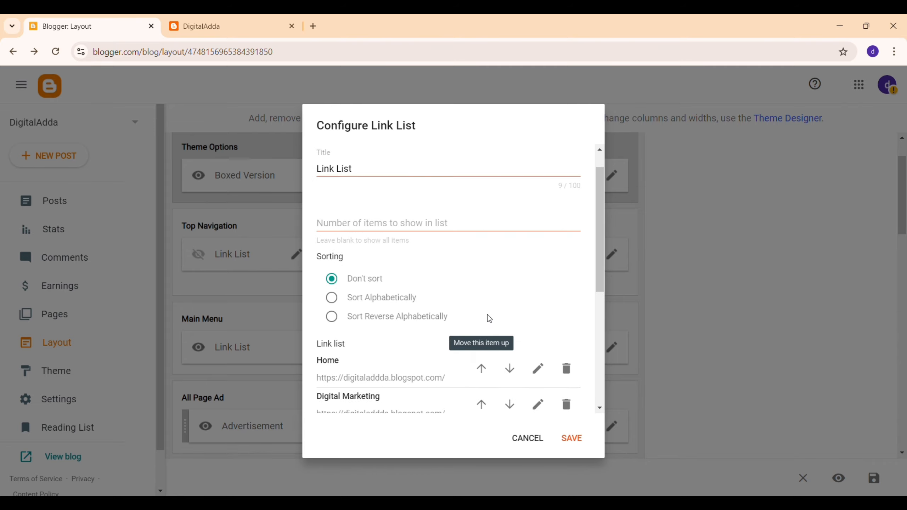
scroll(488, 322, "down", 5)
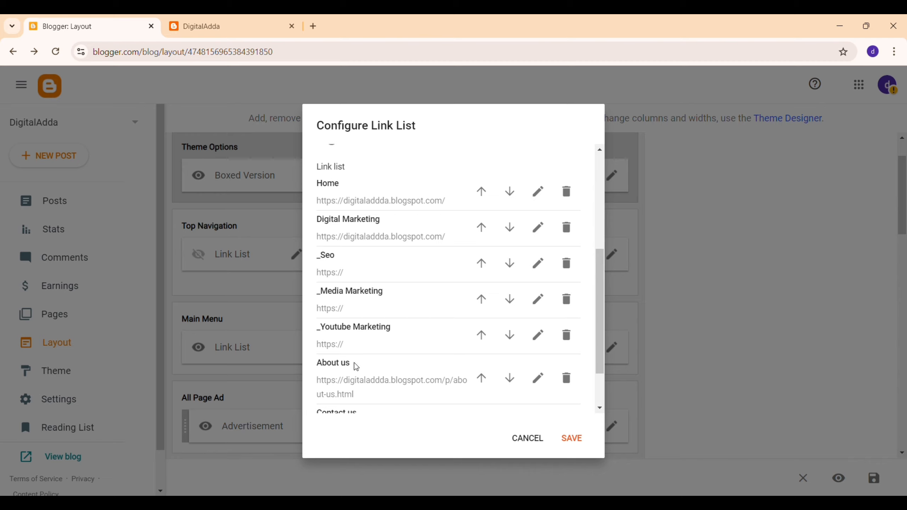
left_click_drag(357, 366, 315, 365)
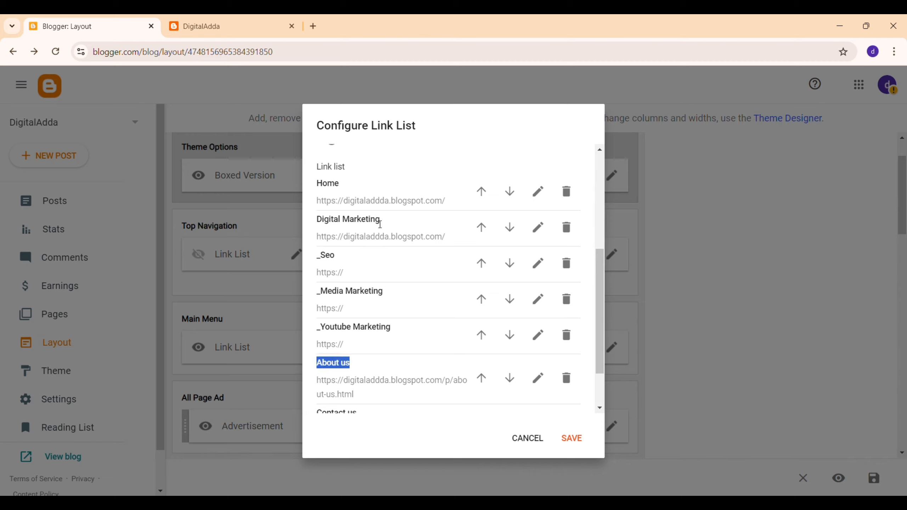
left_click_drag(394, 221, 305, 220)
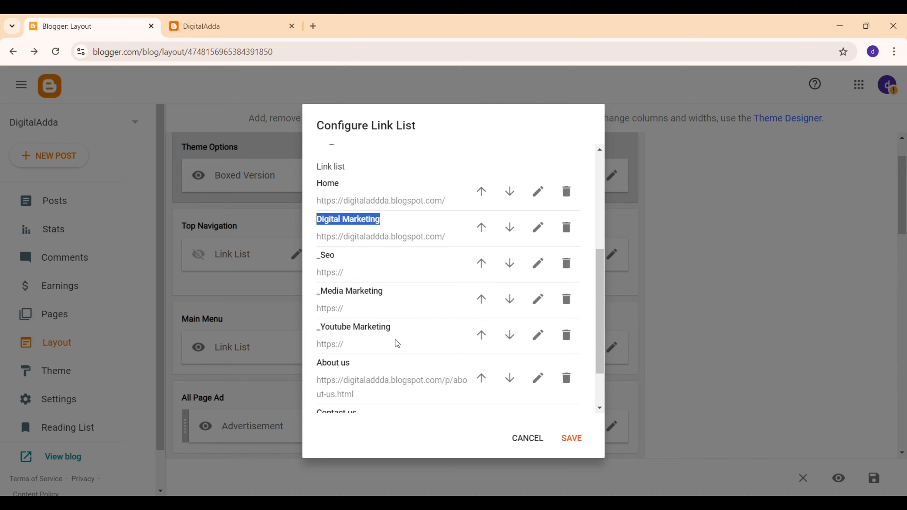
Rename the _Seo item as _Seo Marketing and save the item, the link list and the layout
scroll(395, 340, "down", 2)
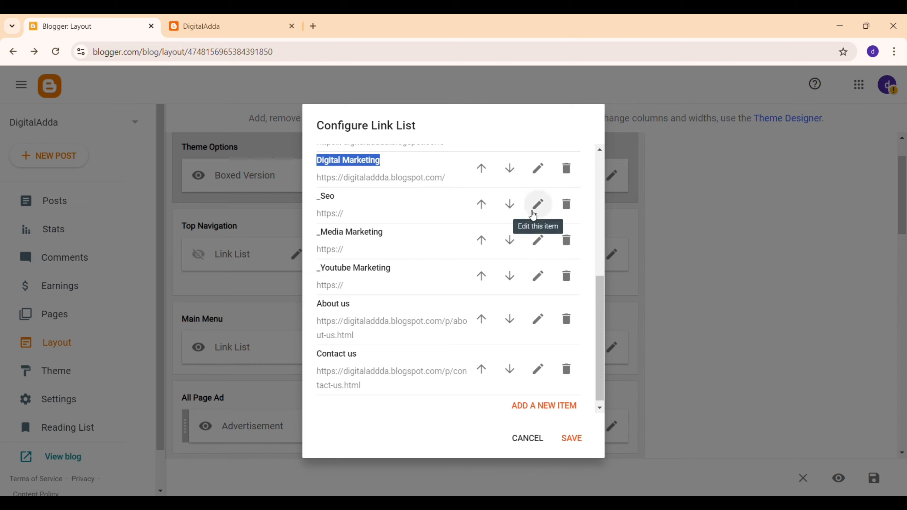
left_click(539, 205)
left_click(363, 221)
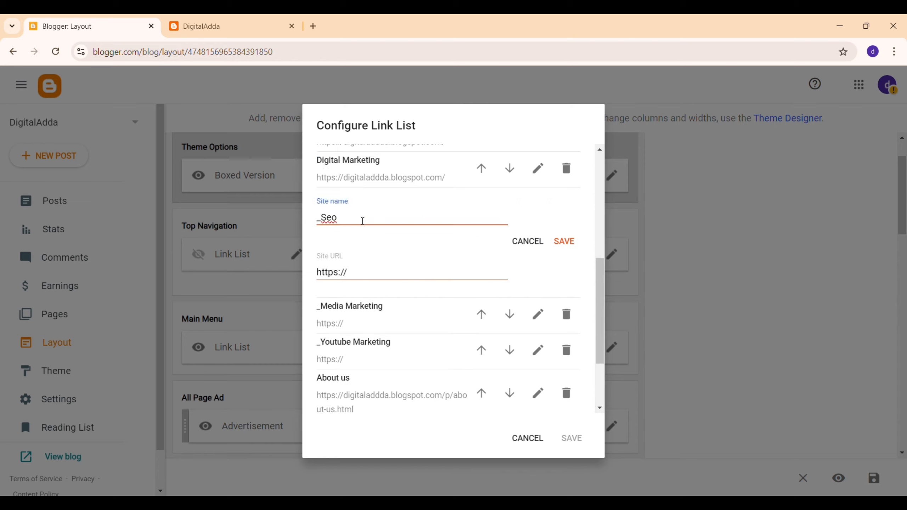
type("Marketing")
left_click(565, 242)
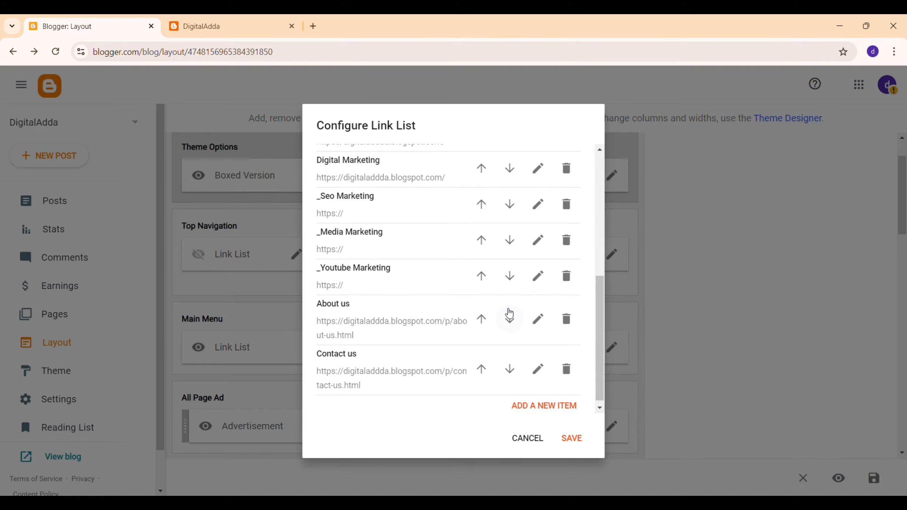
left_click(572, 438)
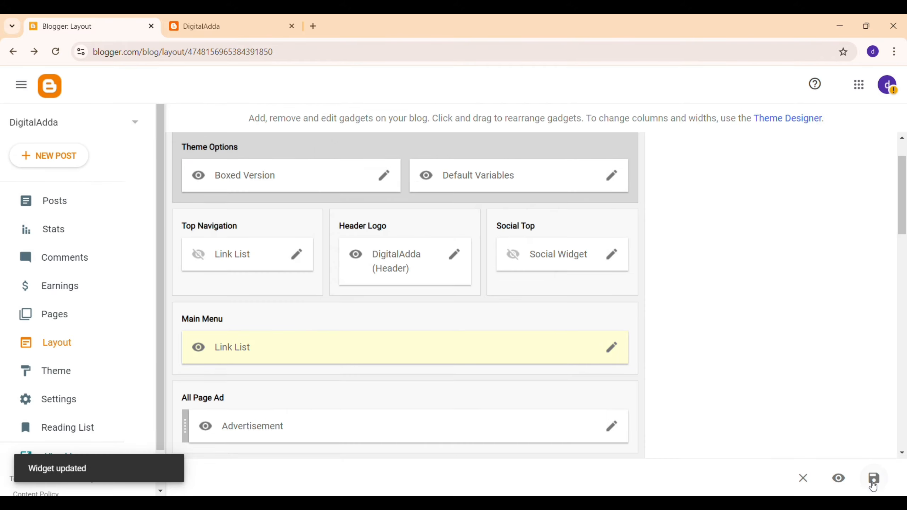
left_click(874, 481)
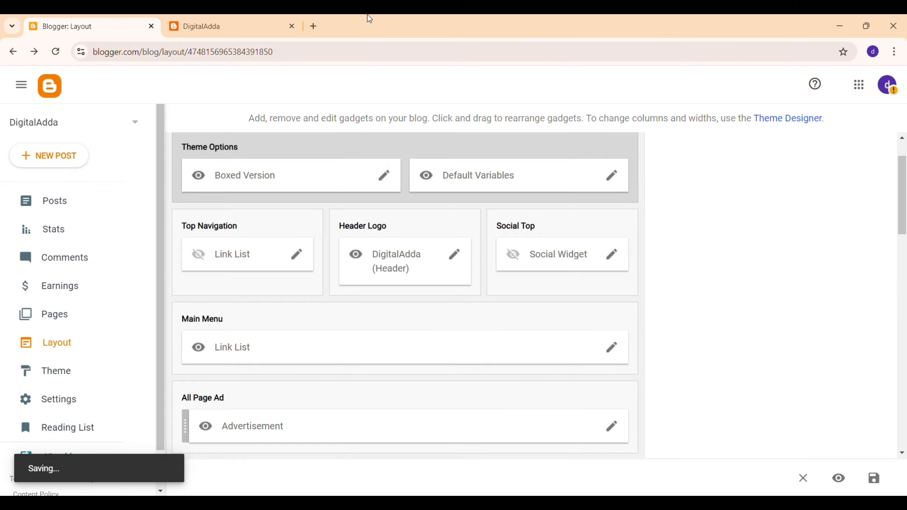
Reload the live blog and examine the main menu and the entries in the Digital Marketing submenu
left_click(214, 26)
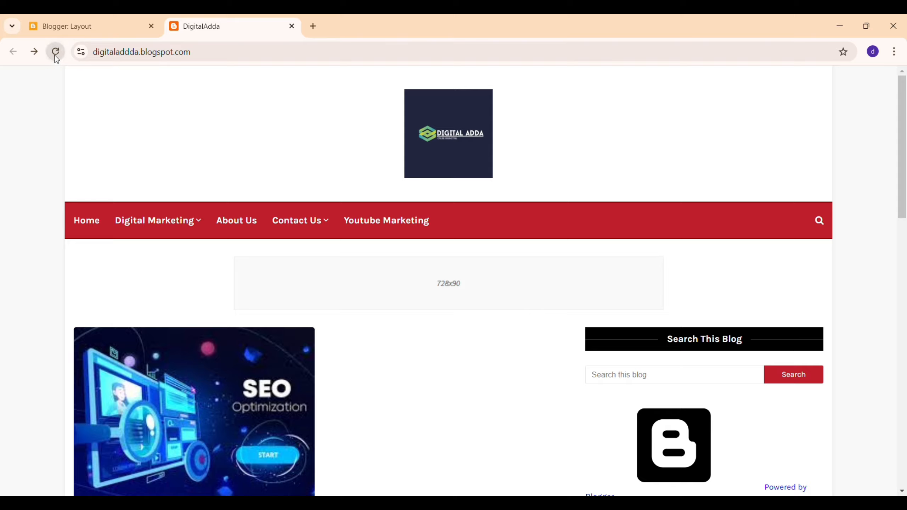
left_click(55, 52)
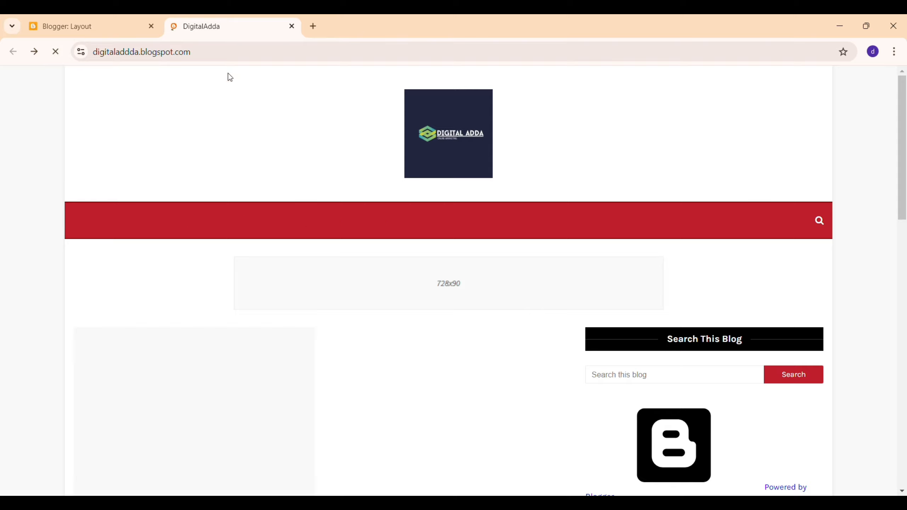
left_click_drag(339, 219, 338, 210)
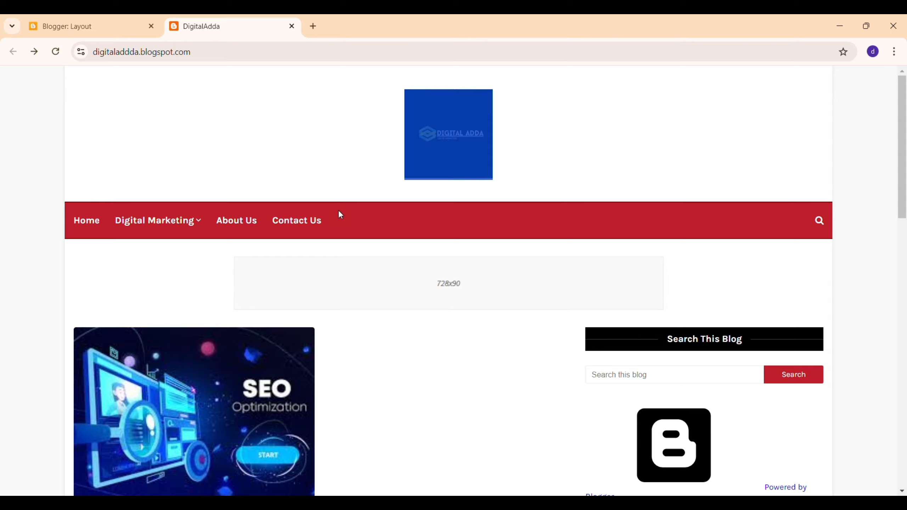
left_click(341, 215)
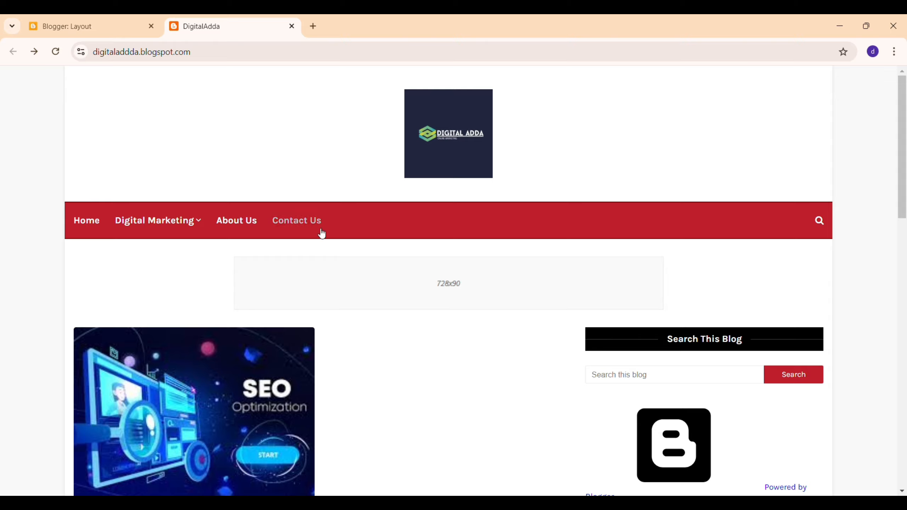
mouse_move(160, 223)
mouse_move(190, 211)
left_click_drag(210, 56, 96, 76)
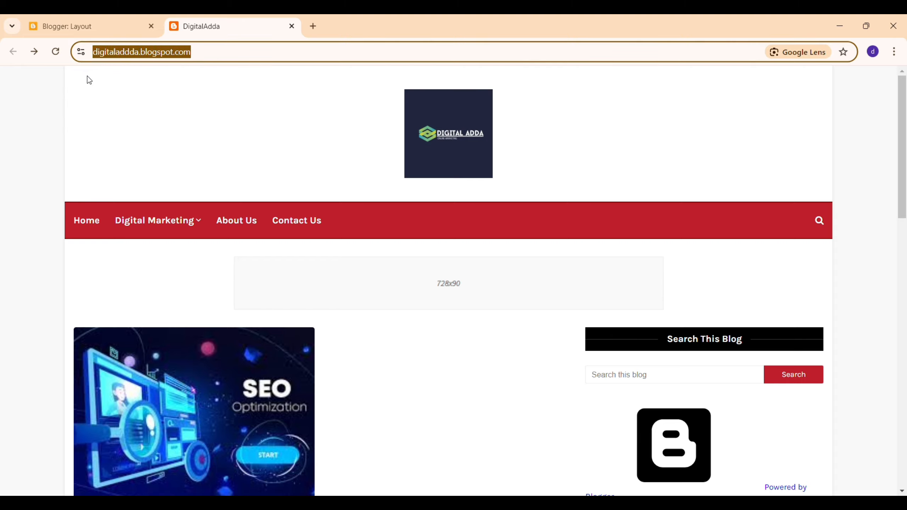
left_click(229, 107)
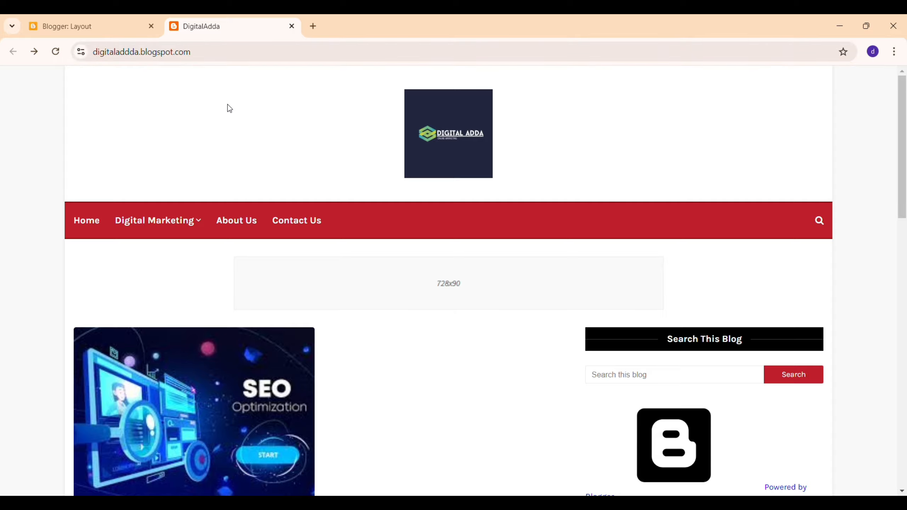
mouse_move(203, 226)
scroll(171, 289, "down", 2)
scroll(170, 289, "down", 2)
scroll(172, 272, "up", 2)
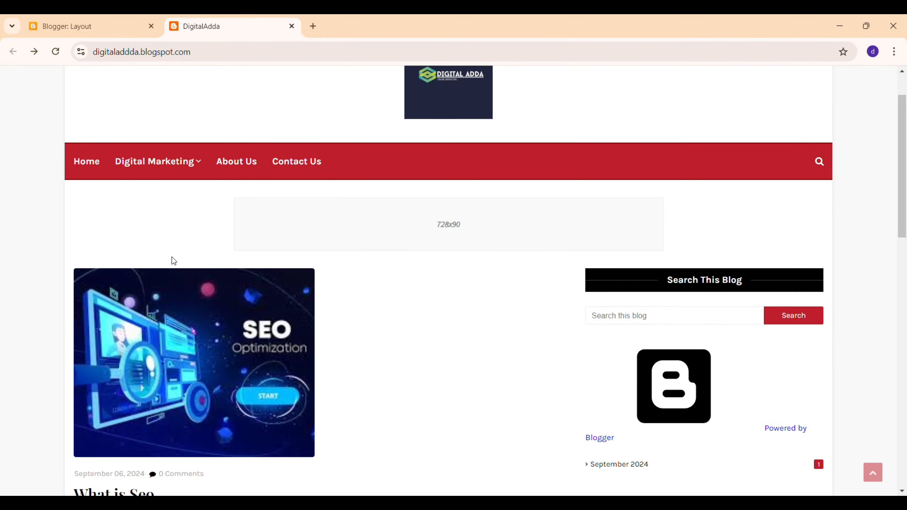
left_click(190, 169)
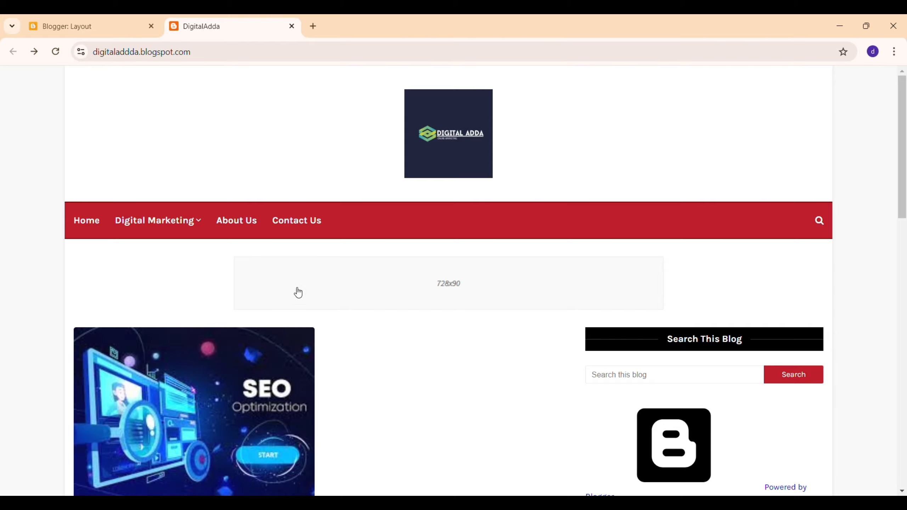
Test the Seo Marketing link in the Digital Marketing submenu and return to the blog's home page
mouse_move(186, 231)
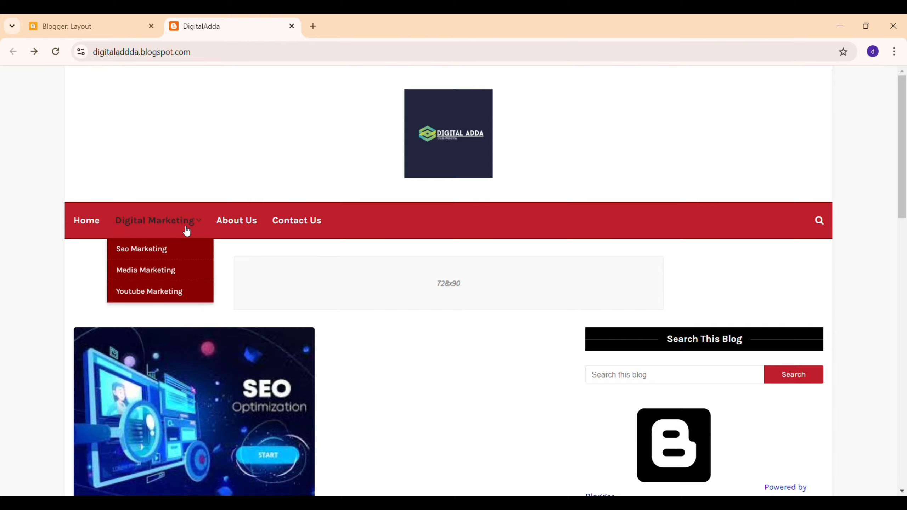
left_click(170, 257)
left_click(174, 59)
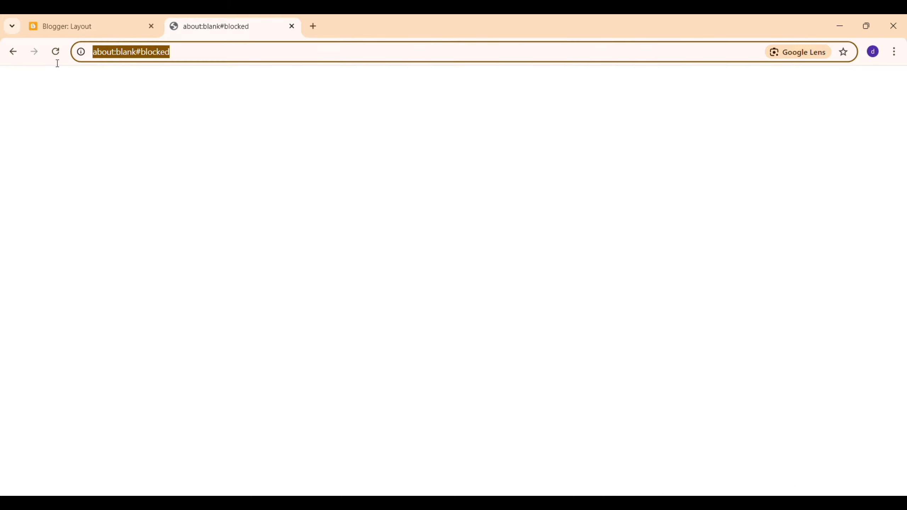
left_click(9, 68)
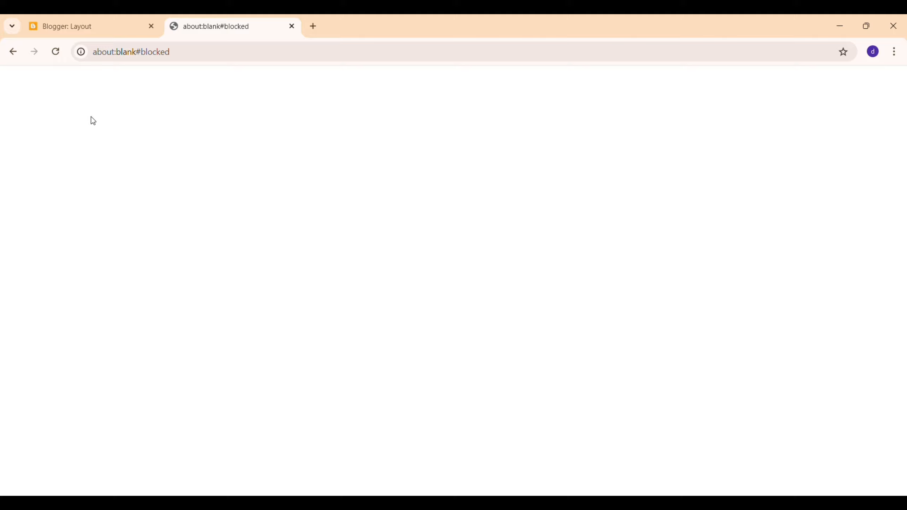
left_click(13, 53)
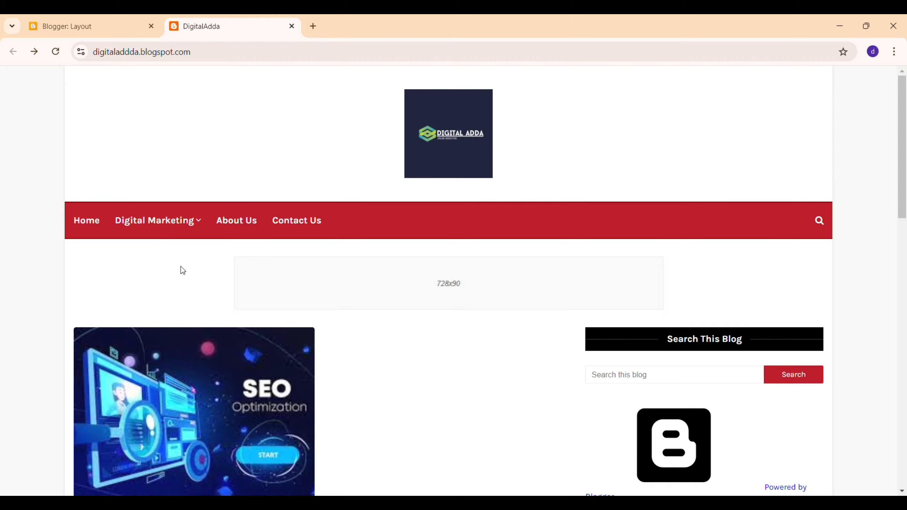
View the post list in Blogger, and compare the What is Seo post on the live blog with the Digital Marketing submenu
left_click(91, 26)
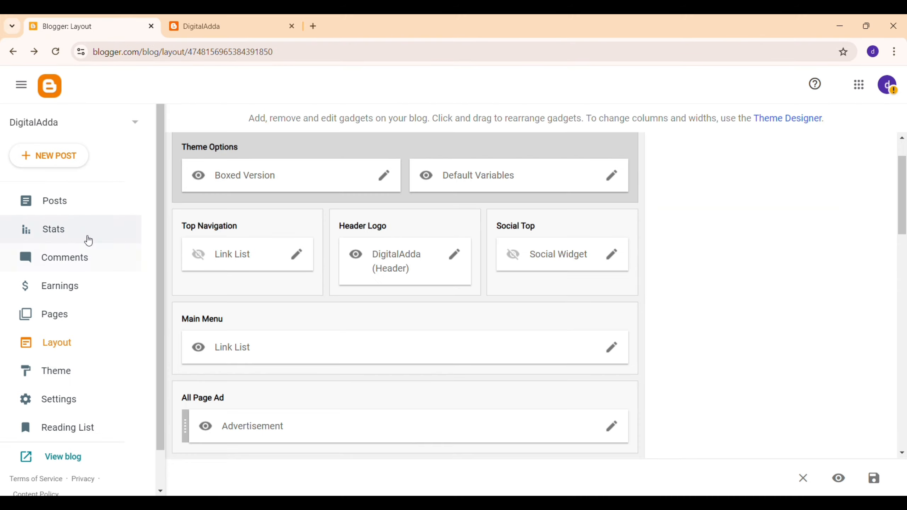
left_click(85, 204)
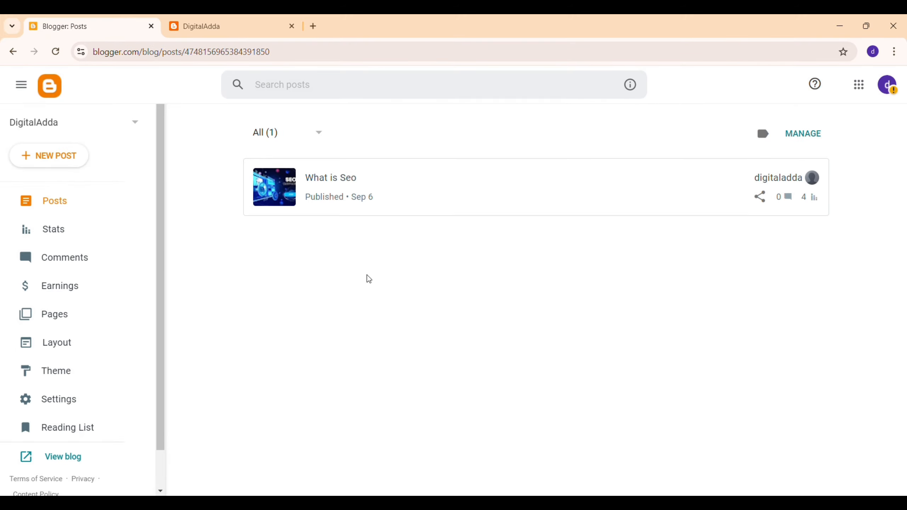
left_click(202, 27)
mouse_move(161, 214)
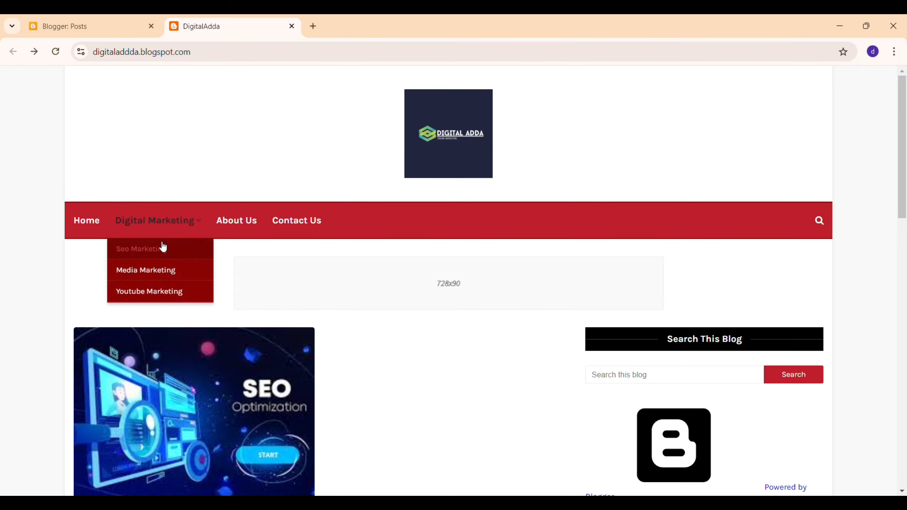
scroll(164, 247, "down", 5)
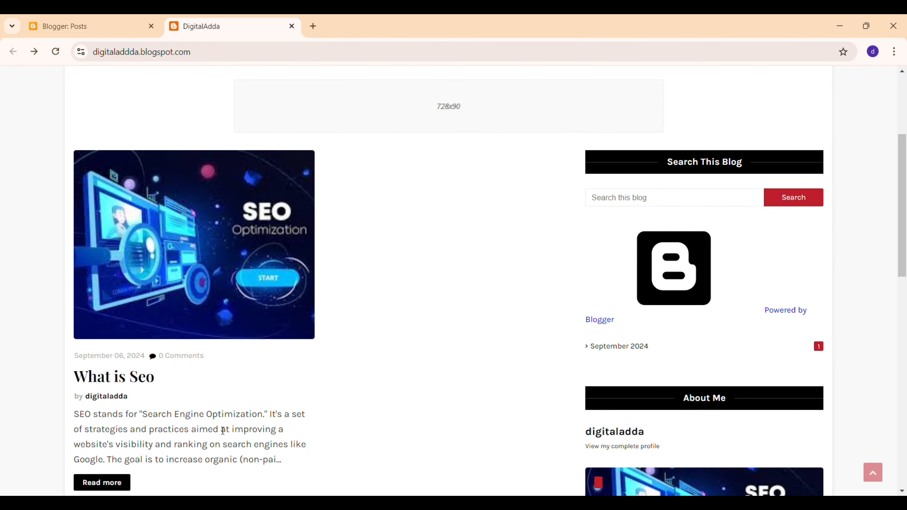
scroll(214, 411, "down", 2)
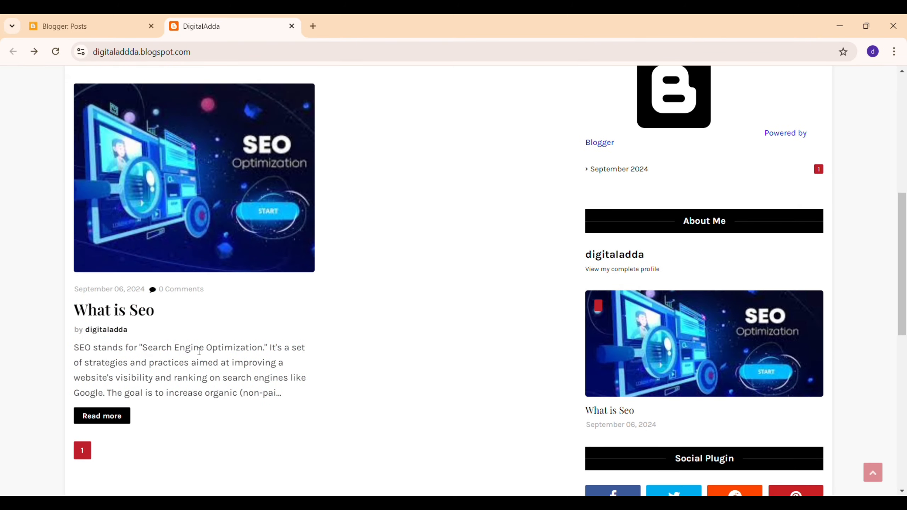
scroll(211, 320, "down", 3)
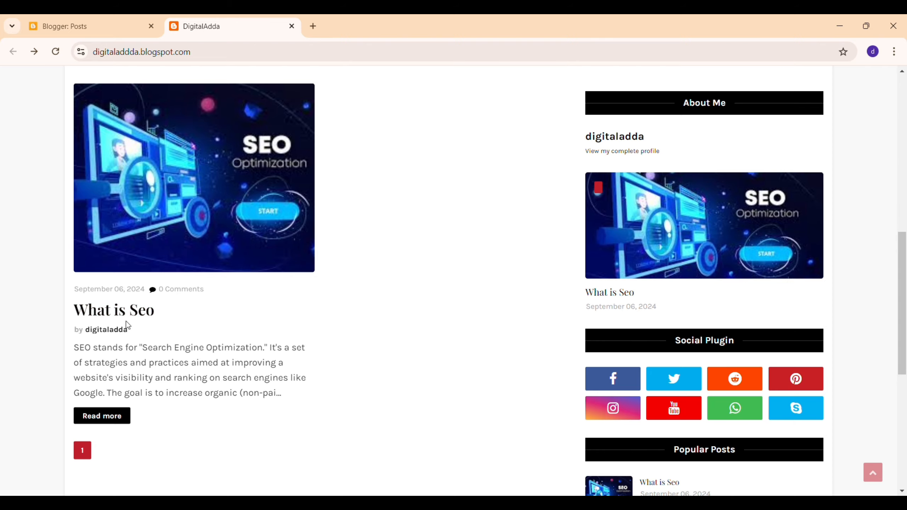
left_click_drag(145, 310, 46, 319)
scroll(494, 288, "up", 7)
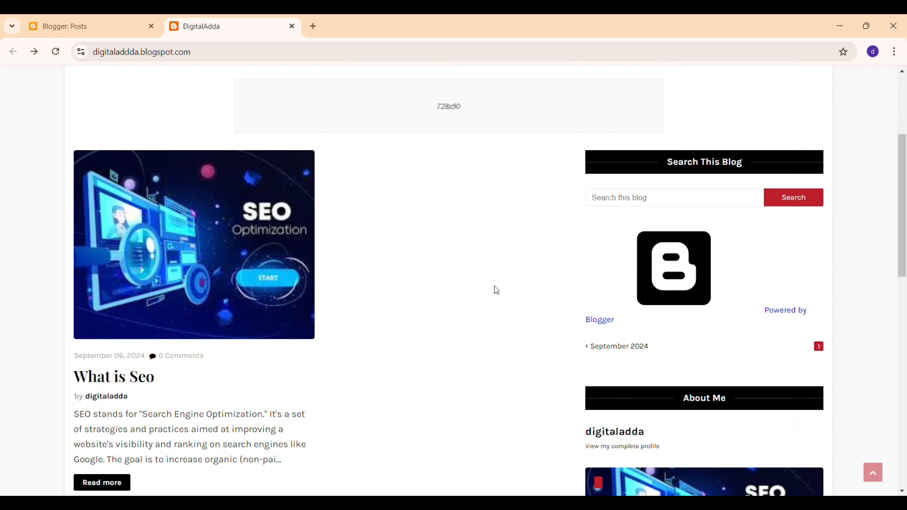
mouse_move(184, 235)
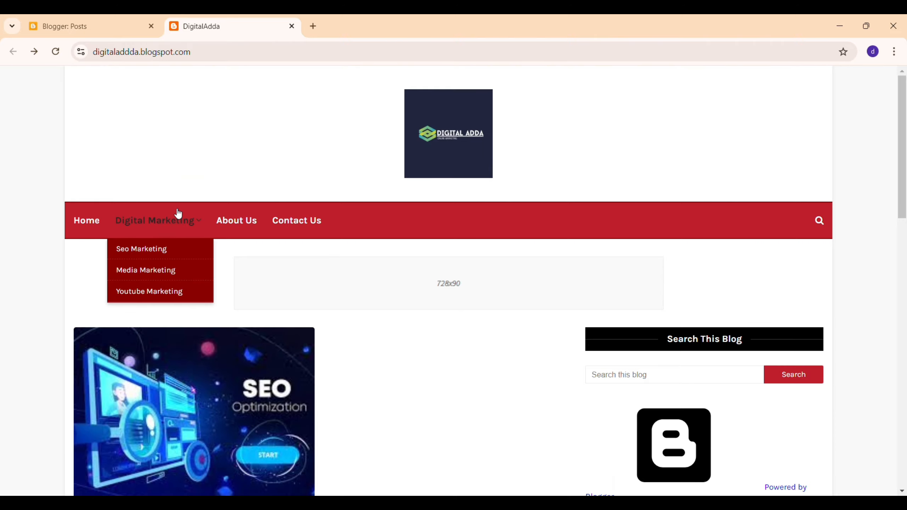
Look through the live blog's home page down to its pagination and recheck the Digital Marketing submenu entries
scroll(334, 348, "down", 3)
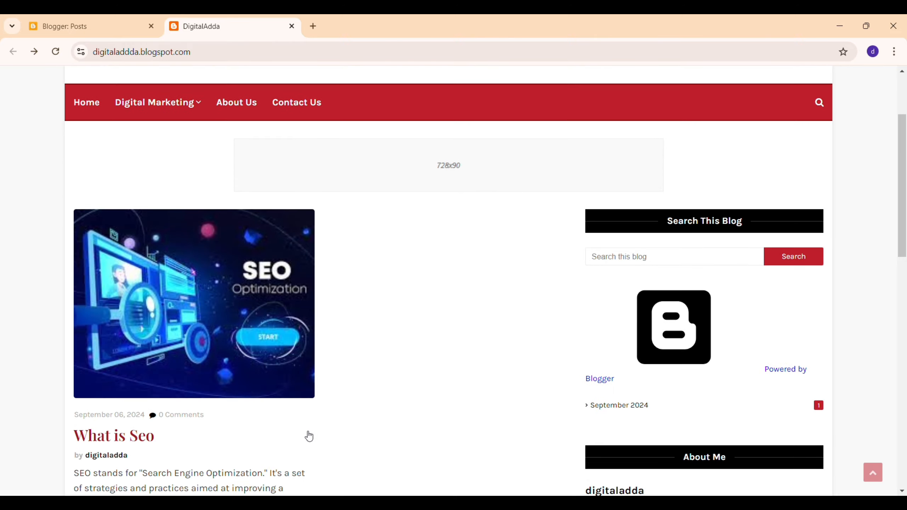
scroll(308, 435, "down", 3)
scroll(339, 356, "up", 5)
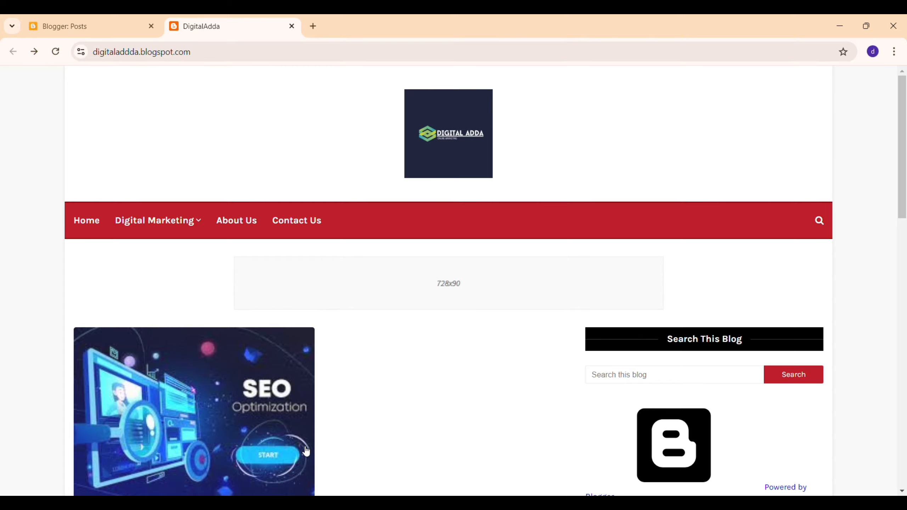
scroll(269, 356, "down", 6)
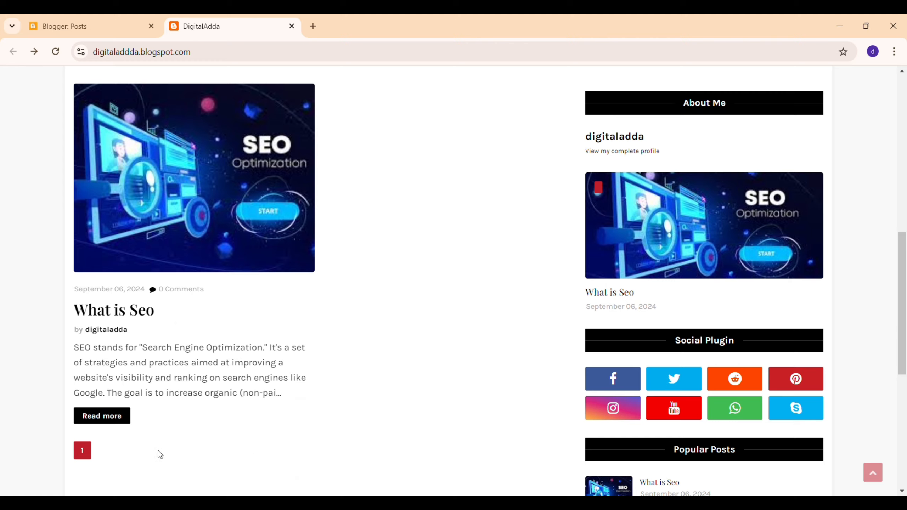
scroll(163, 446, "up", 6)
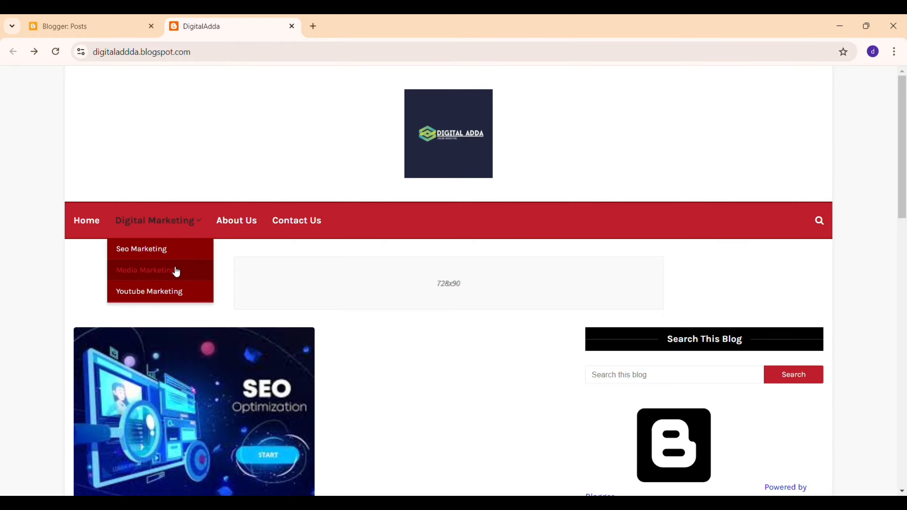
Return to Blogger's layout and open the Main Menu link list at its submenu items
left_click(70, 16)
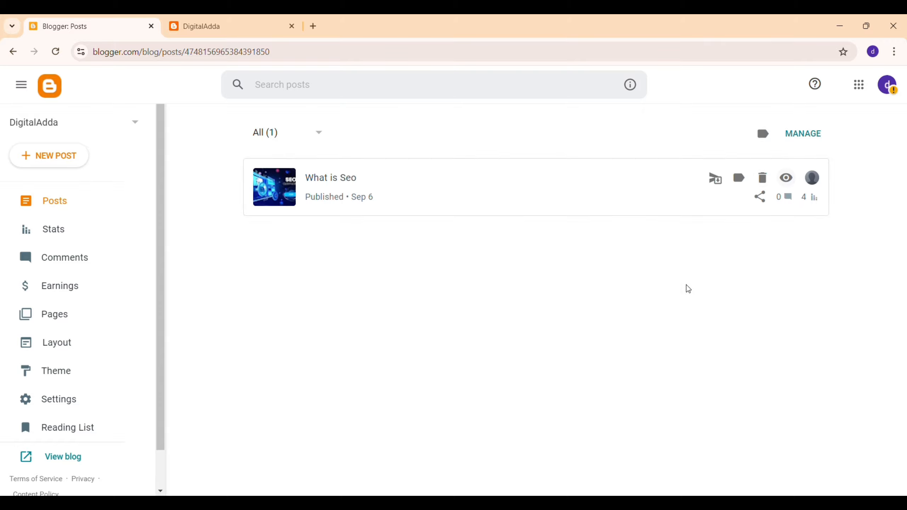
left_click(46, 342)
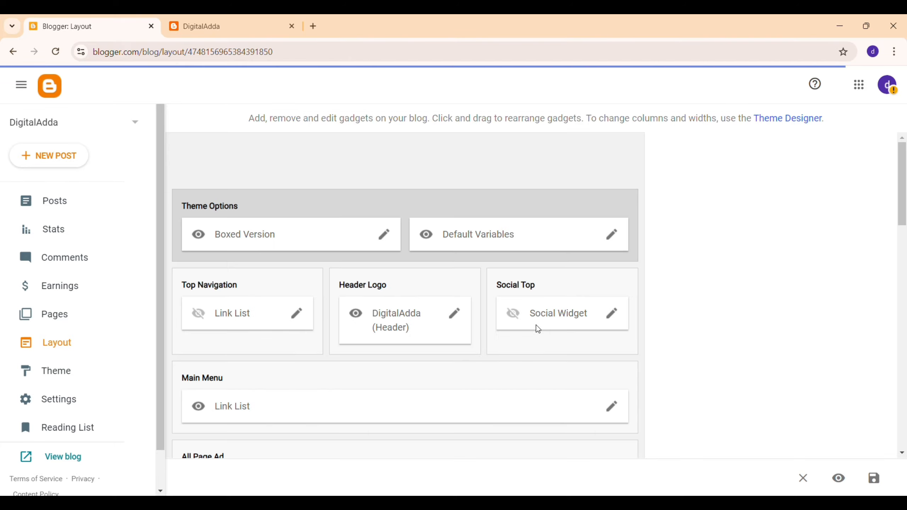
left_click(612, 406)
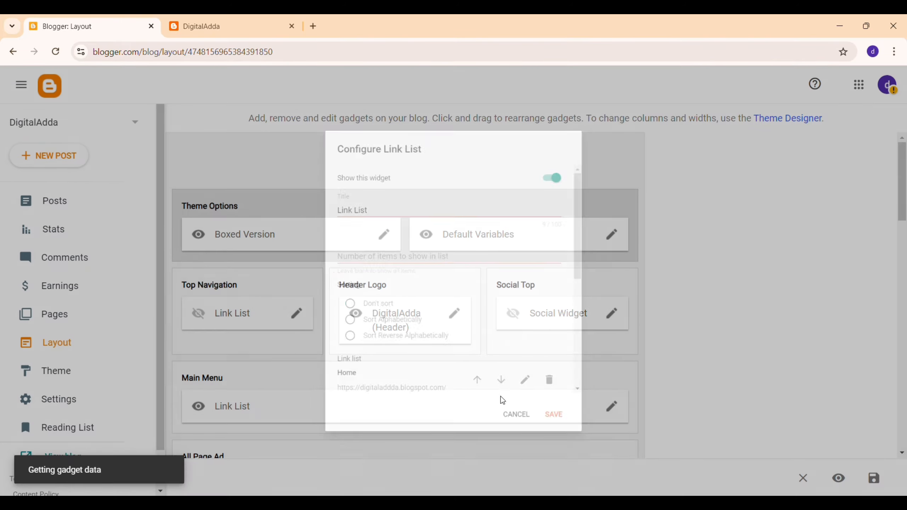
scroll(438, 374, "down", 5)
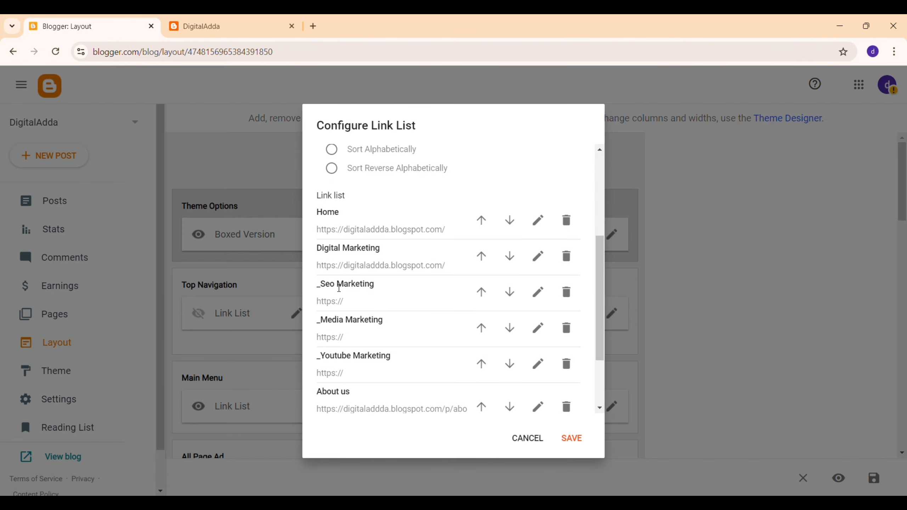
left_click(538, 292)
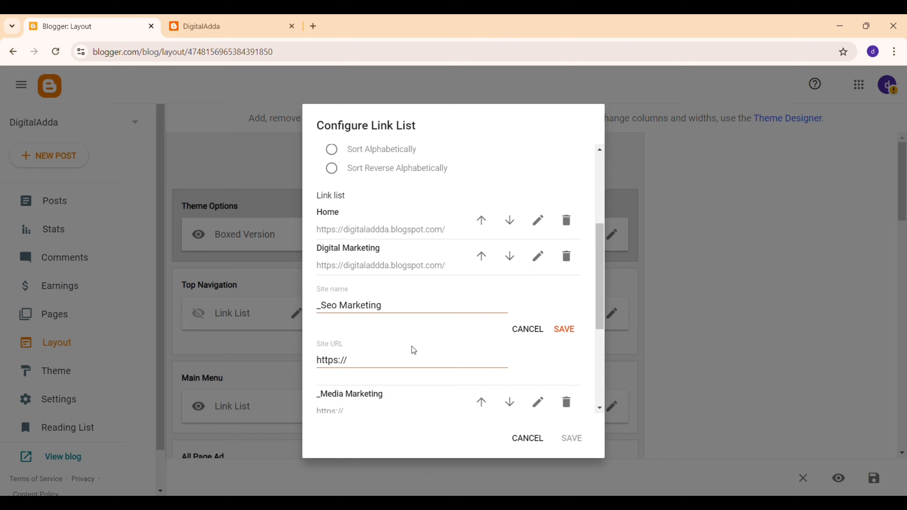
left_click(409, 359)
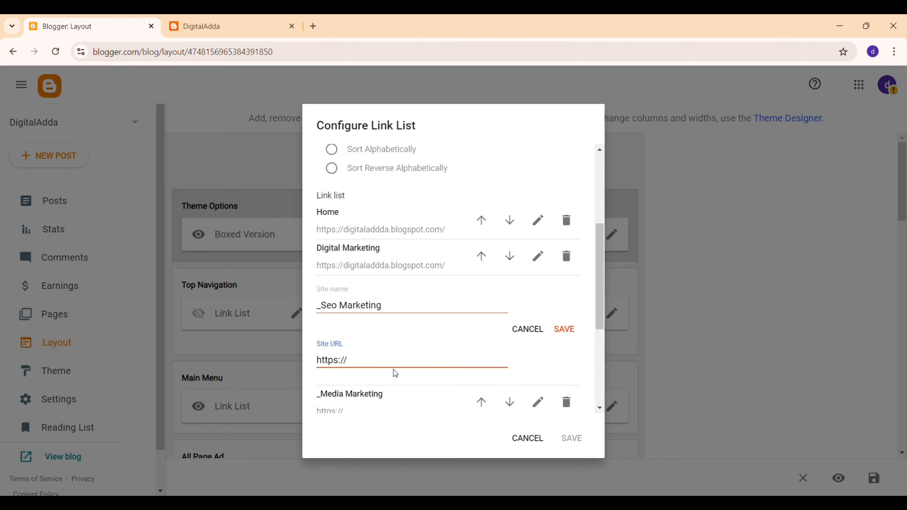
key("BackSpace")
key("BackSpace")
key("ctrl+v")
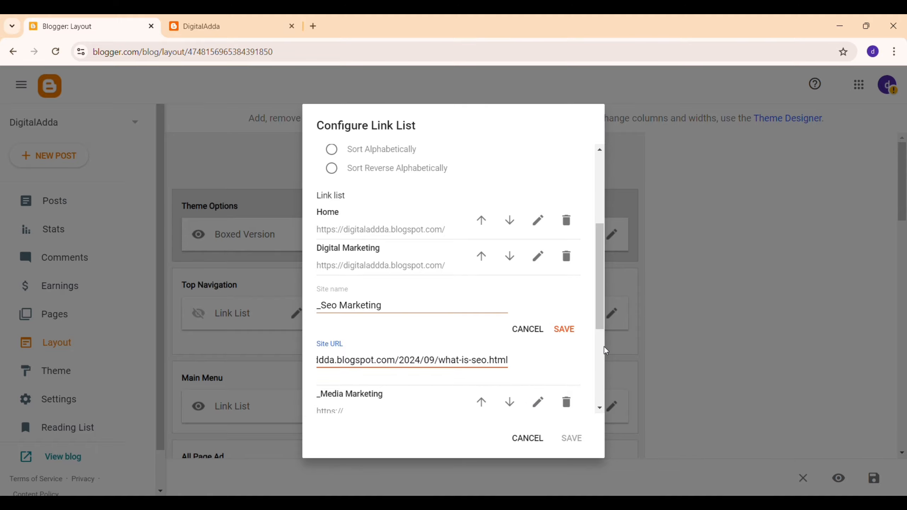
left_click(564, 332)
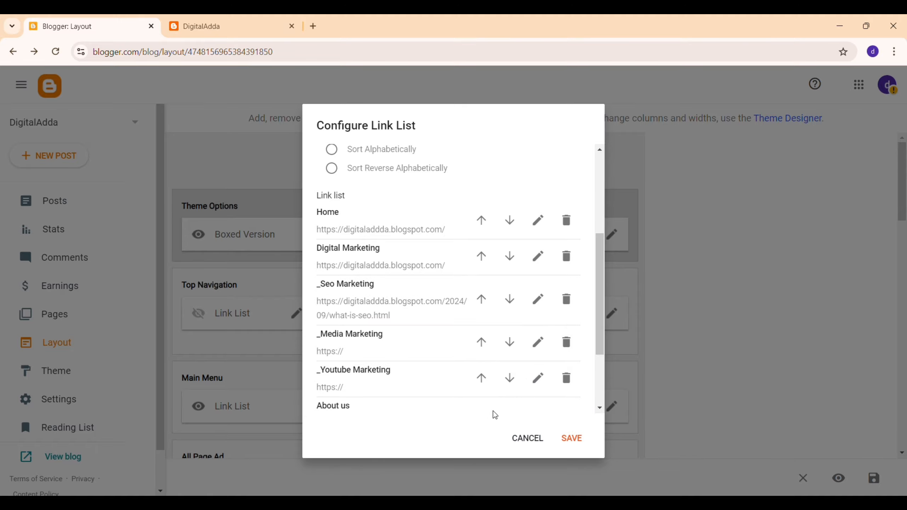
left_click(574, 441)
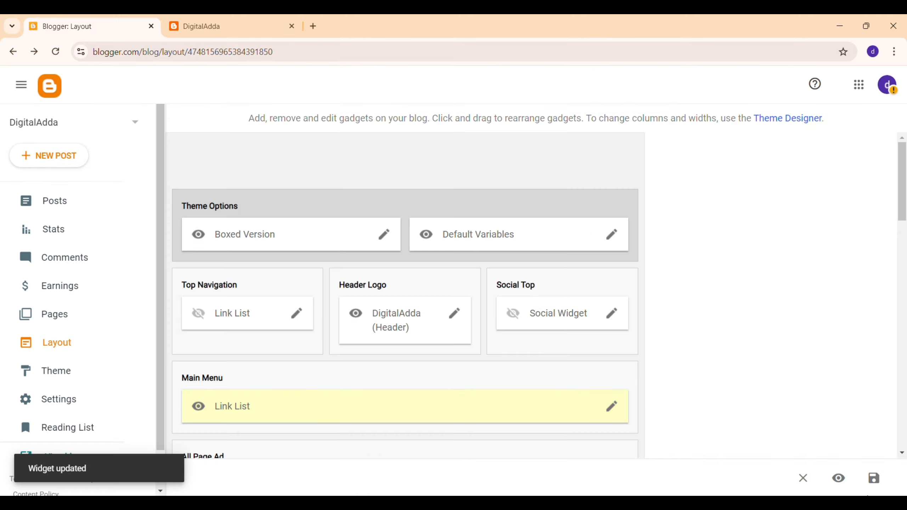
left_click(874, 478)
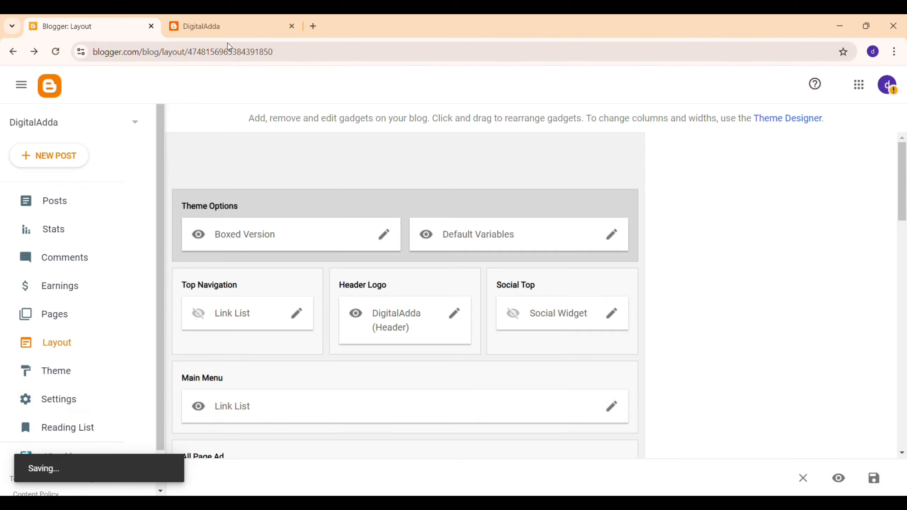
Reload the live blog, then test the Seo Marketing link in the Digital Marketing submenu by reading through the linked post
left_click(214, 27)
left_click(55, 51)
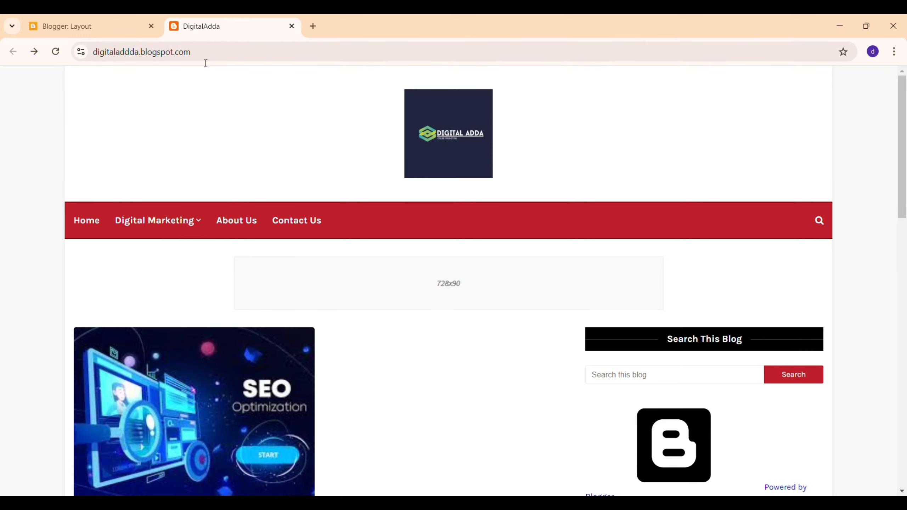
mouse_move(160, 224)
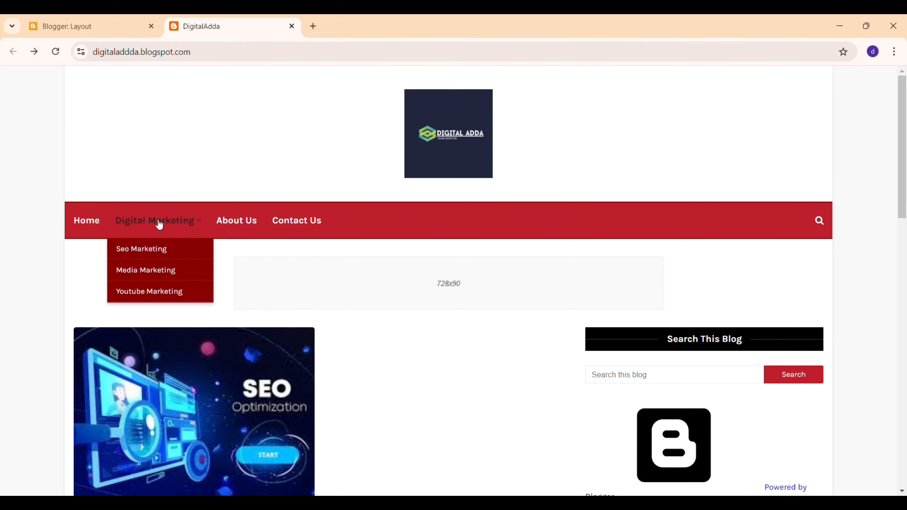
left_click(159, 258)
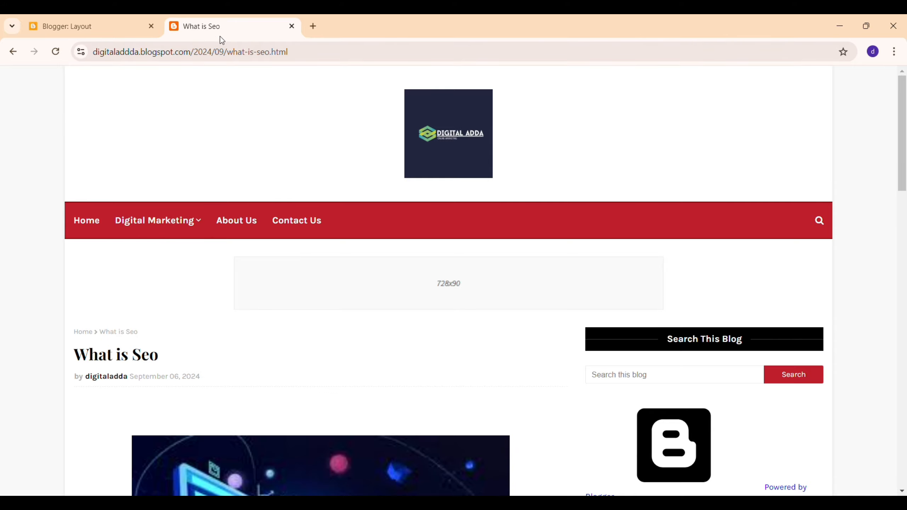
scroll(235, 336, "down", 8)
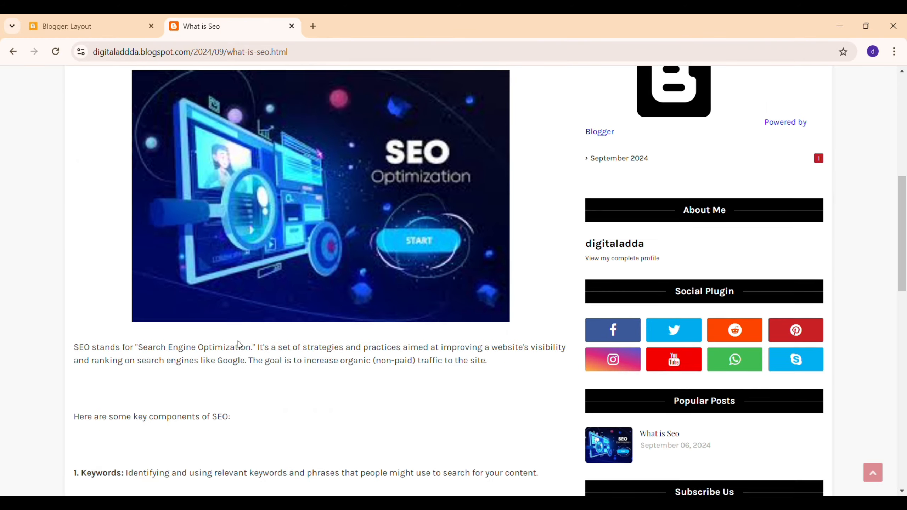
scroll(238, 341, "down", 12)
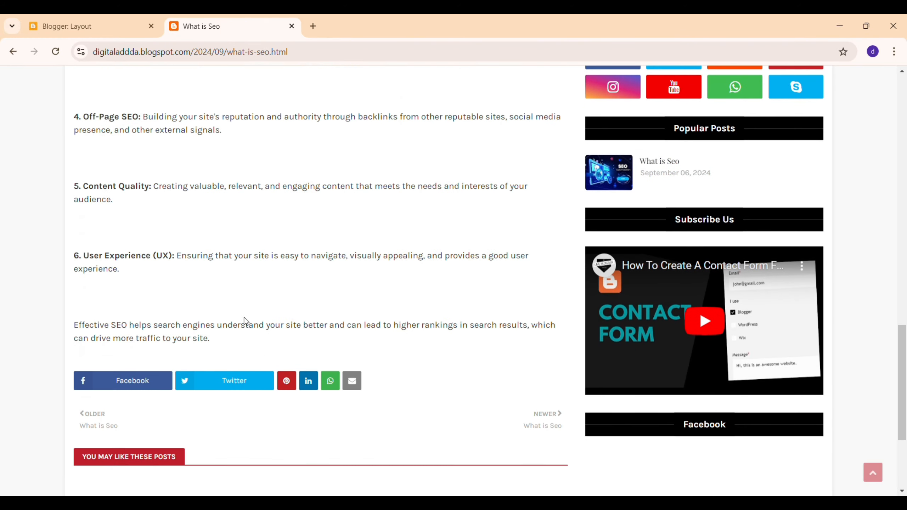
scroll(245, 322, "down", 2)
scroll(246, 322, "up", 20)
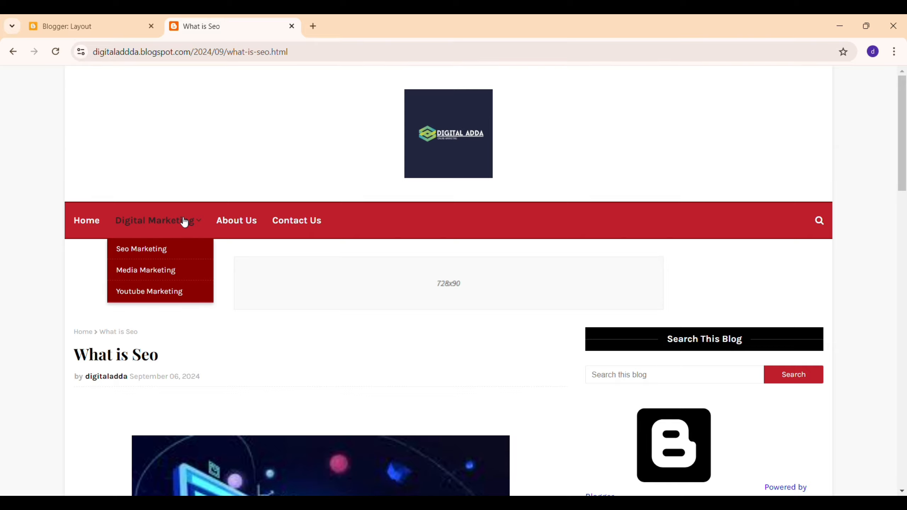
Go back to the blog's home page and look through its post and sidebar sections
left_click(79, 222)
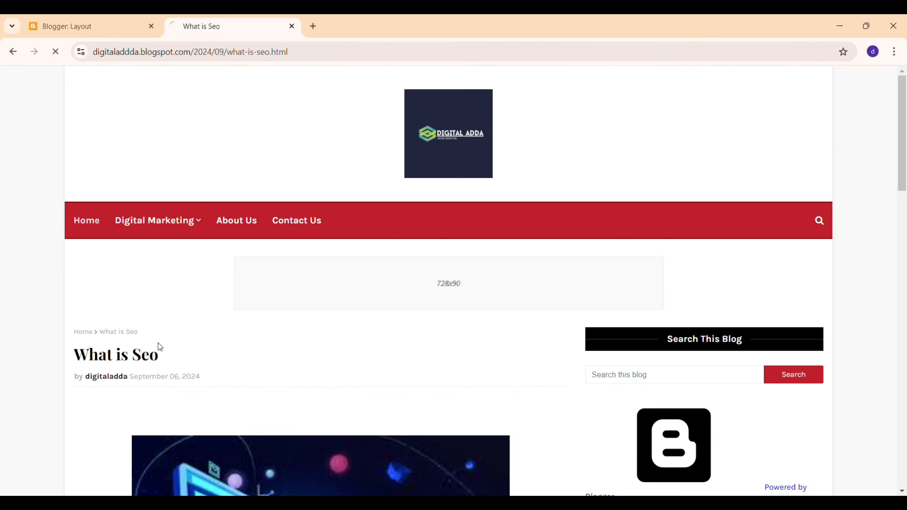
scroll(461, 397, "down", 5)
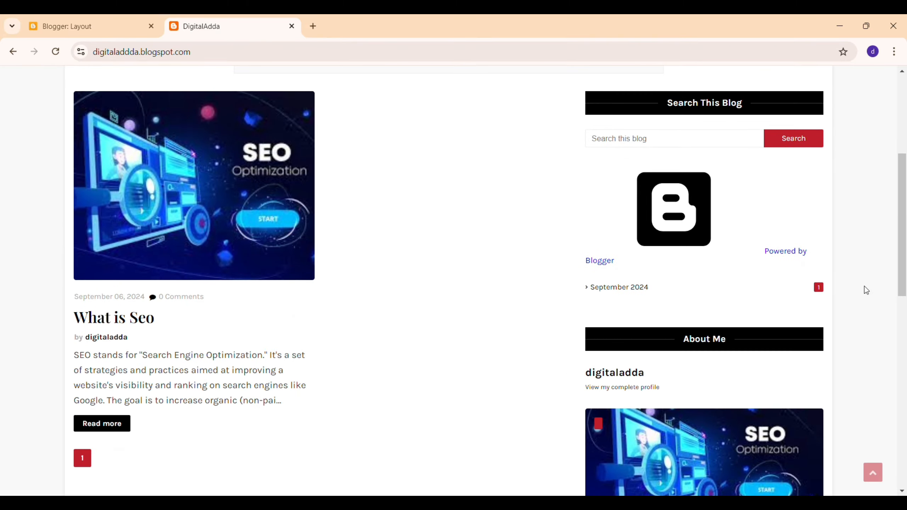
scroll(743, 243, "down", 5)
scroll(744, 310, "down", 4)
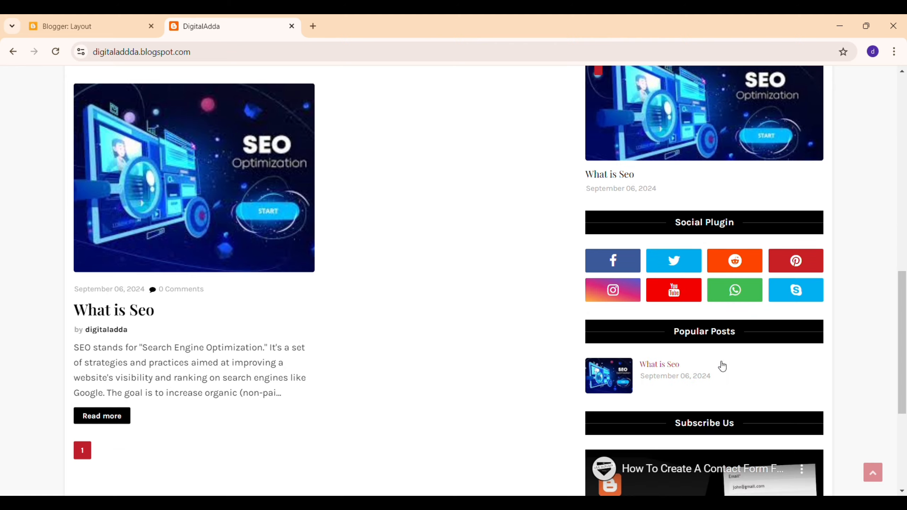
Test the Instagram link in the Social Plugin section, close its page and view the home page down to the footer
left_click(620, 289)
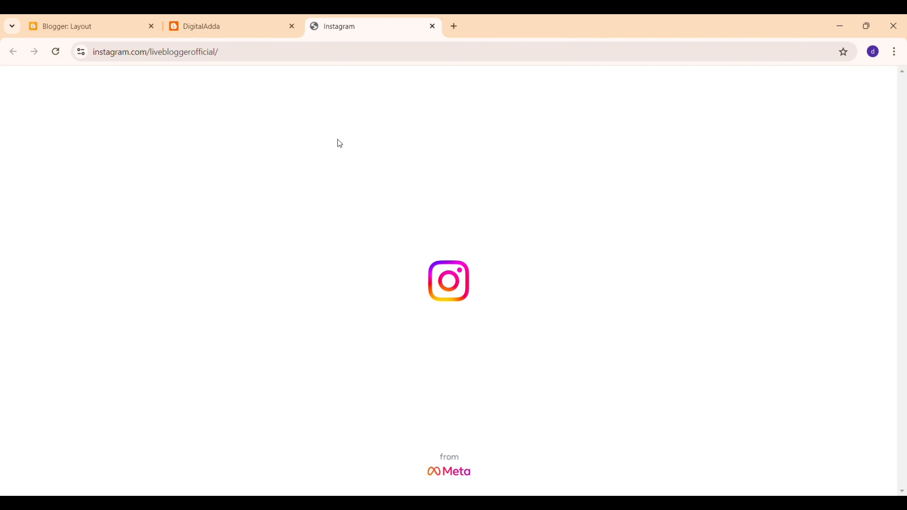
left_click_drag(570, 157, 217, 113)
left_click(433, 26)
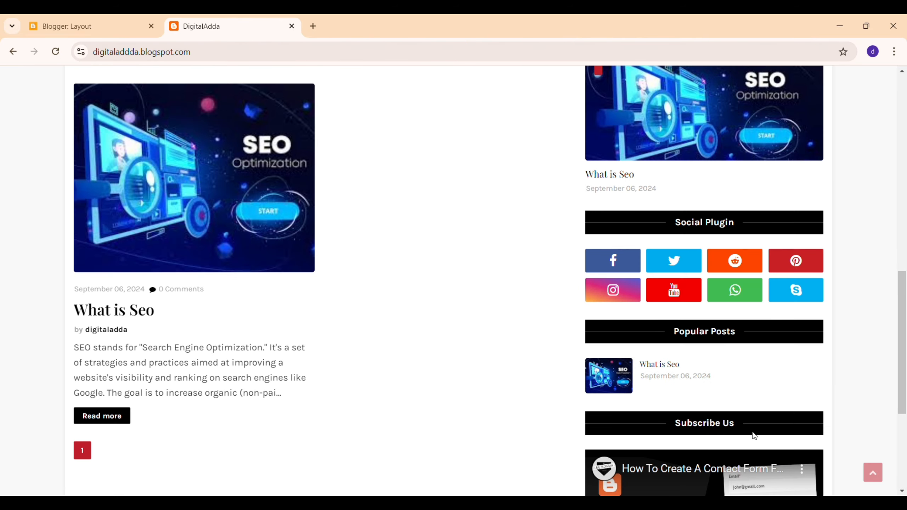
scroll(544, 296, "down", 5)
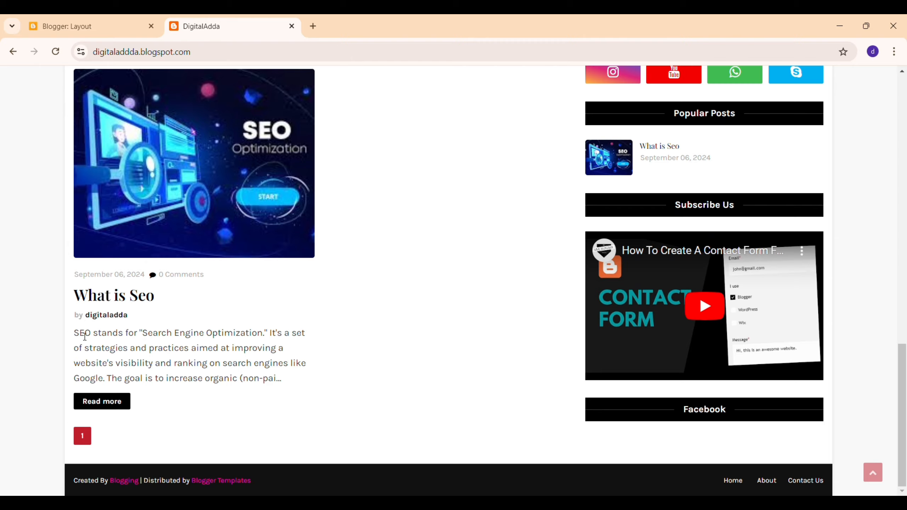
scroll(94, 347, "up", 15)
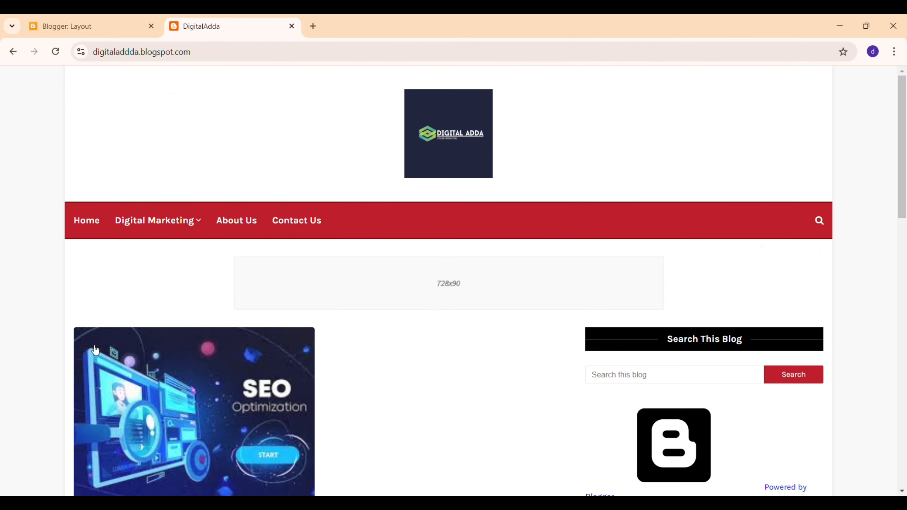